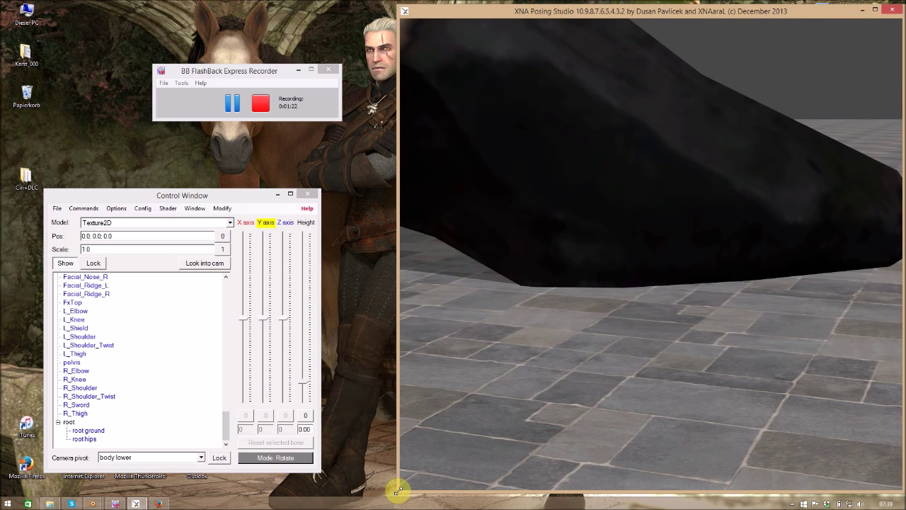
# Select the Scale value 1.0 in the Control Window so it can be retyped.
pyautogui.doubleClick(117, 247)
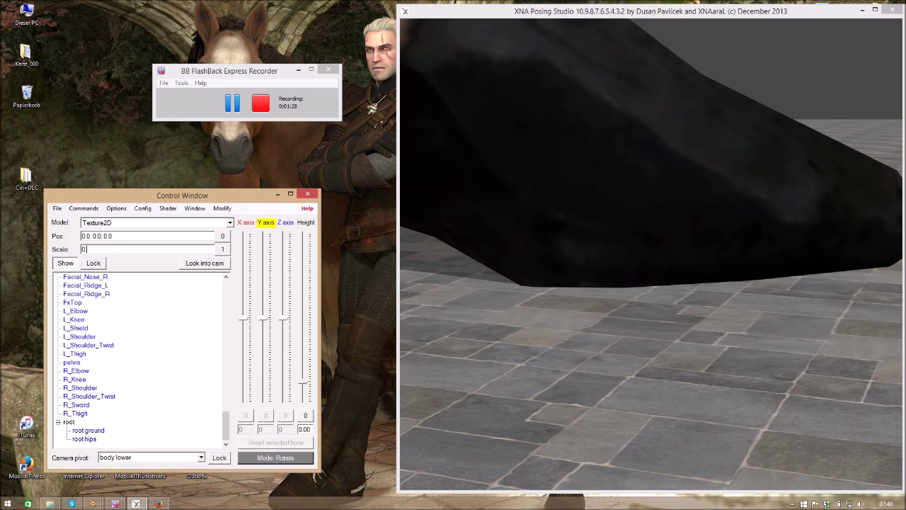
# Apply scale 0.045 and turn the root ground bone so the model faces front (Y -90).
pyautogui.press('Return')
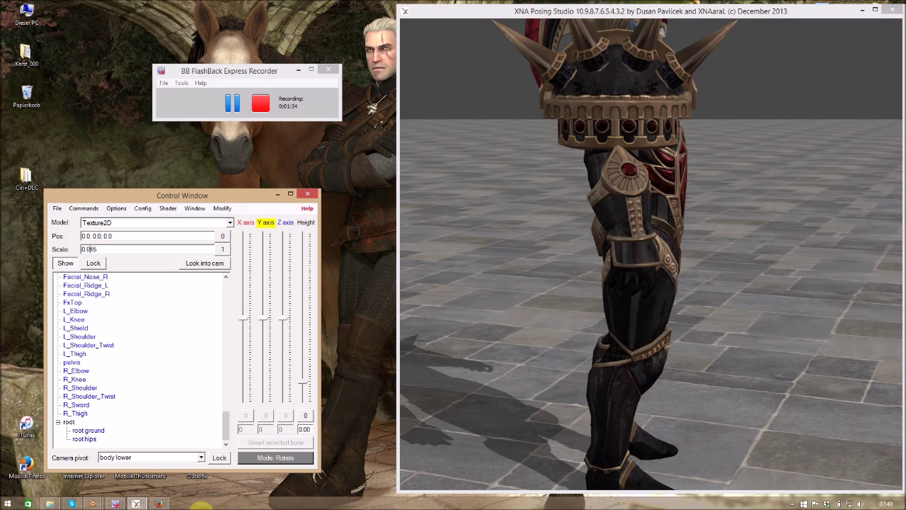
pyautogui.click(88, 429)
pyautogui.moveTo(263, 318)
pyautogui.mouseDown()
pyautogui.moveTo(269, 386)
pyautogui.moveTo(287, 389)
pyautogui.moveTo(289, 361)
pyautogui.mouseUp()
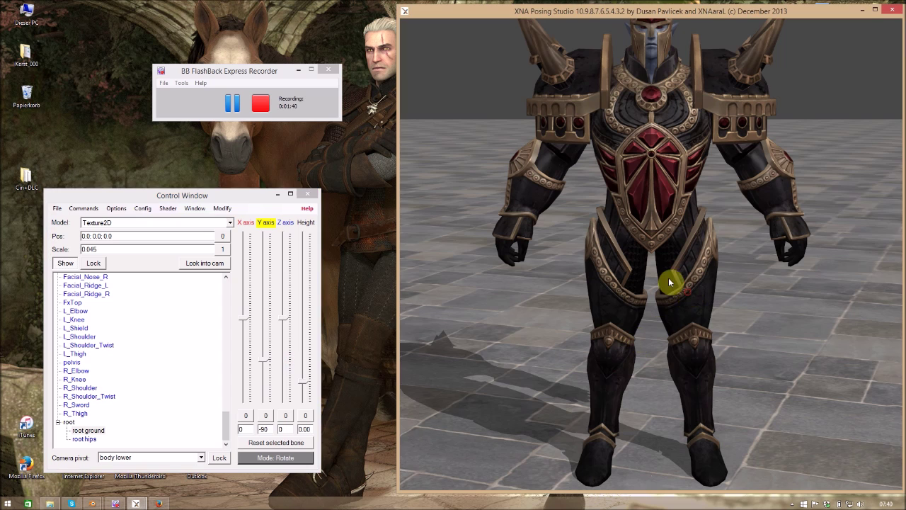
# Zoom out and angle the view slightly so the whole armour is visible.
pyautogui.moveTo(682, 243); pyautogui.dragTo(623, 138)
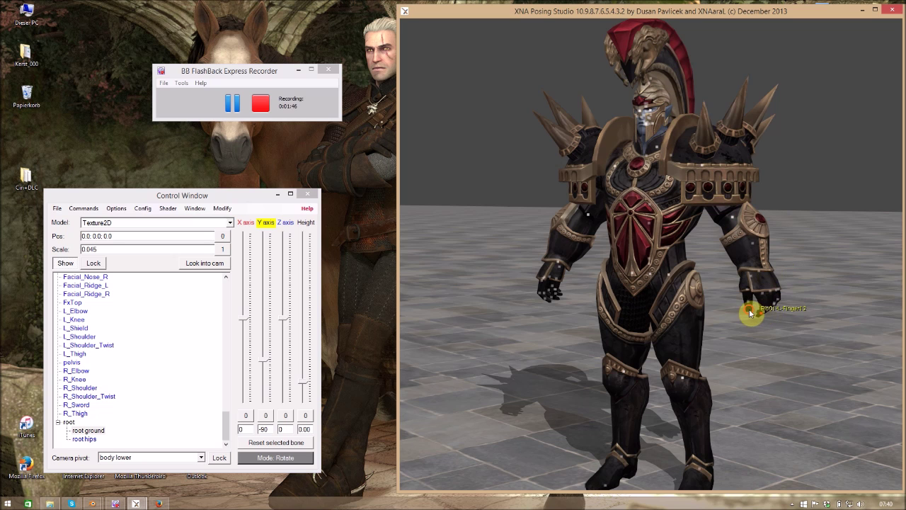
pyautogui.click(755, 313)
pyautogui.moveTo(748, 308); pyautogui.dragTo(752, 307)
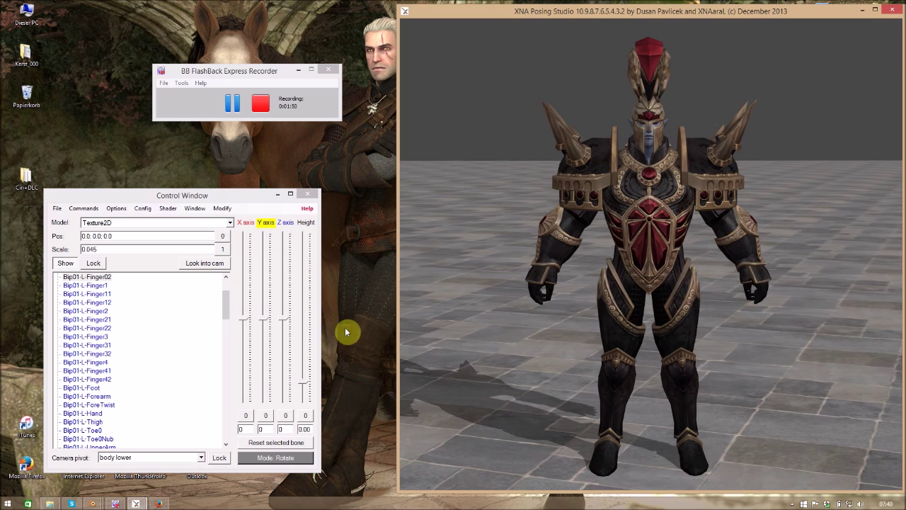
# Save the model over Generic_Item.mesh.ascii, confirming overwrite and saving the pose with all bones.
pyautogui.click(234, 208)
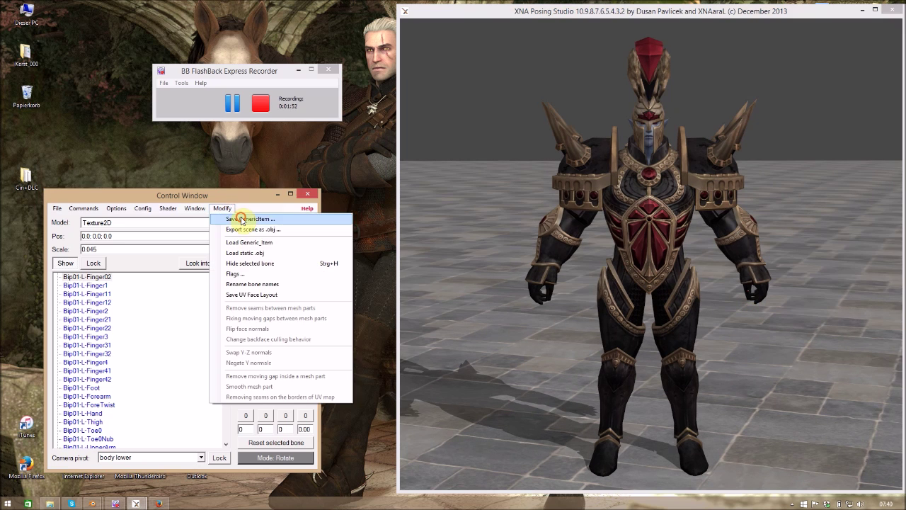
pyautogui.click(240, 216)
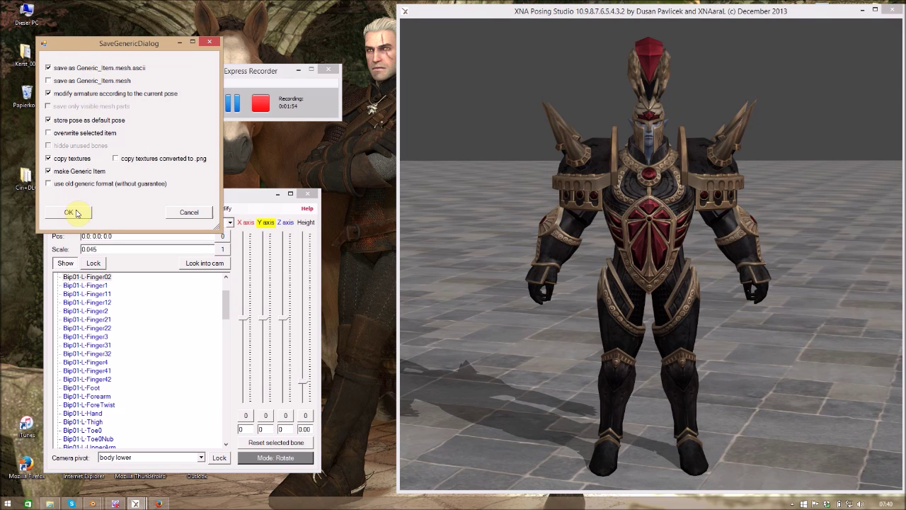
pyautogui.click(70, 212)
pyautogui.click(433, 288)
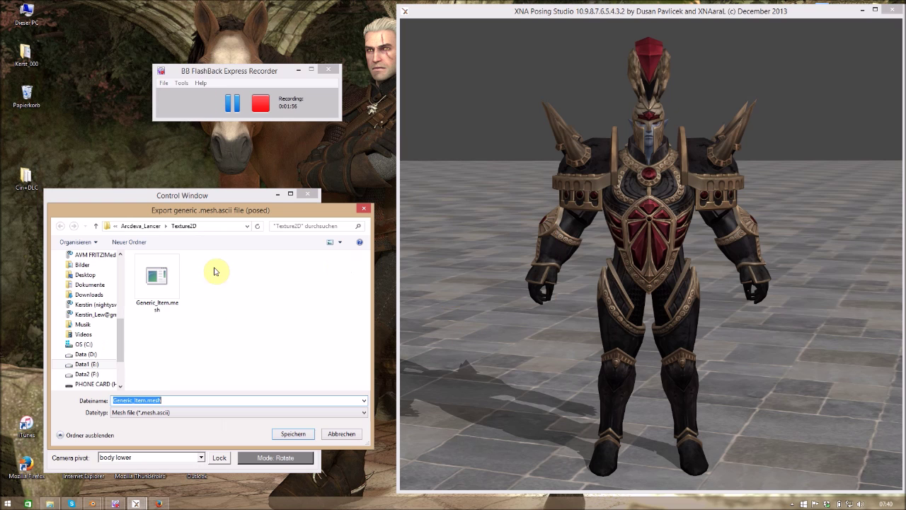
pyautogui.click(174, 291)
pyautogui.click(293, 433)
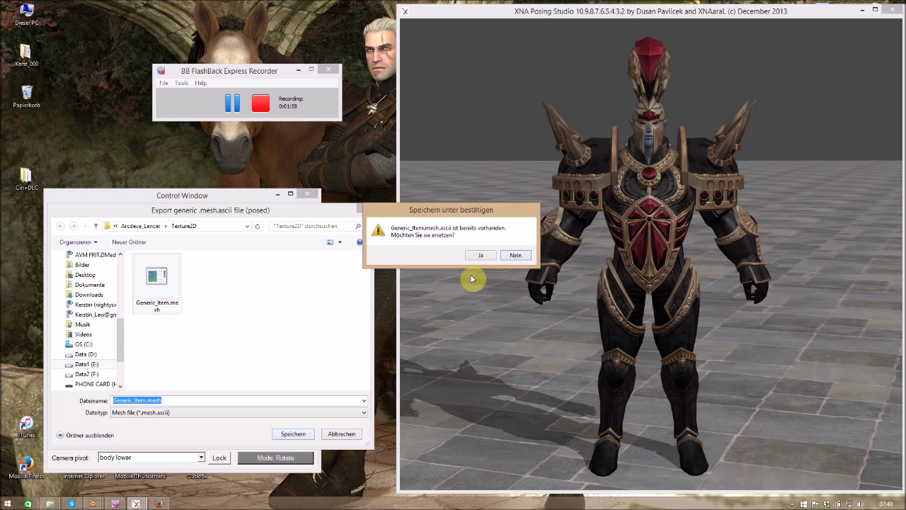
pyautogui.click(480, 255)
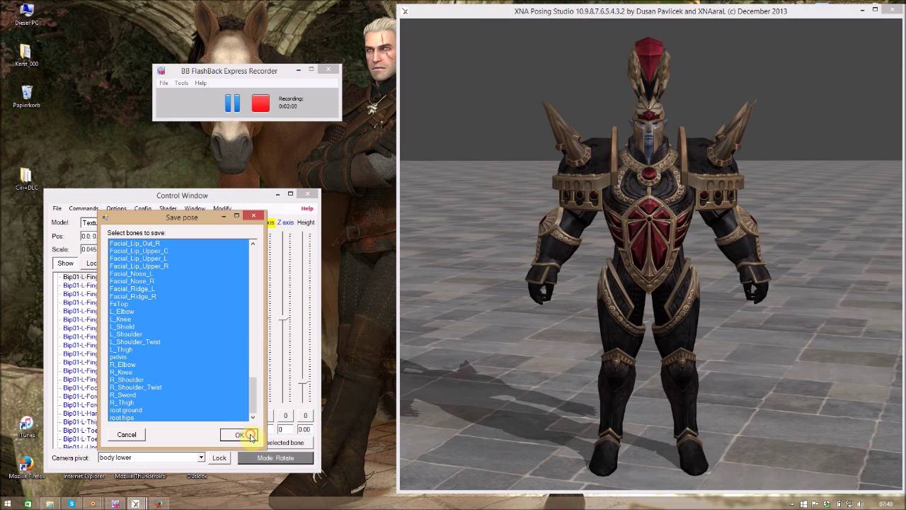
pyautogui.click(240, 435)
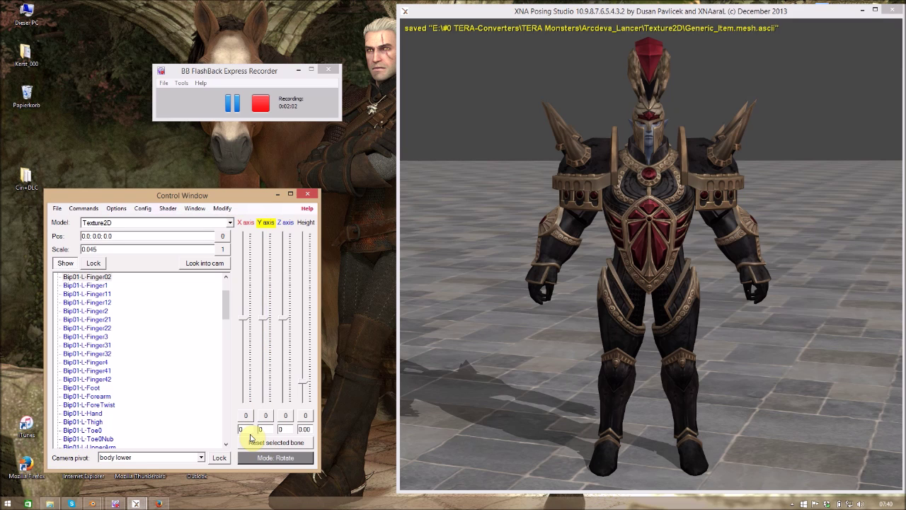
# Minimize XNA's Control Window and bring the Blender console and main window forward.
pyautogui.click(279, 195)
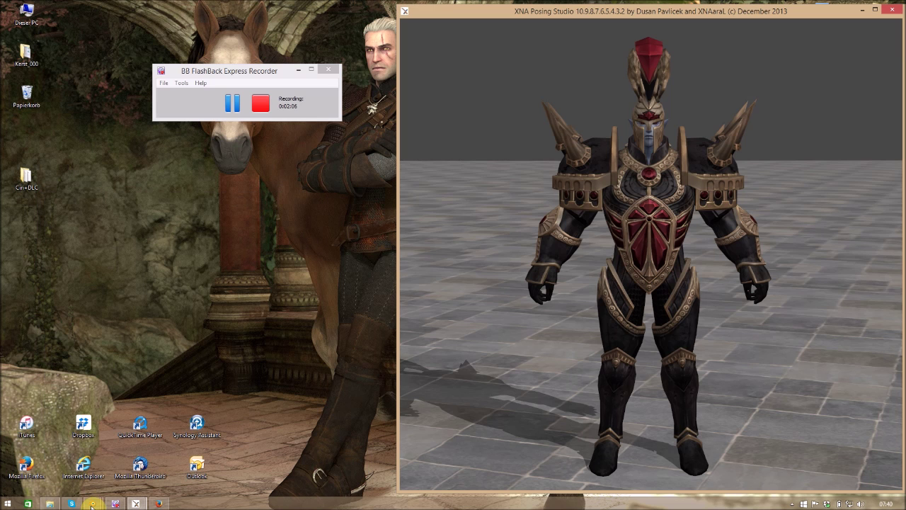
pyautogui.moveTo(93, 503)
pyautogui.click(85, 460)
pyautogui.click(177, 460)
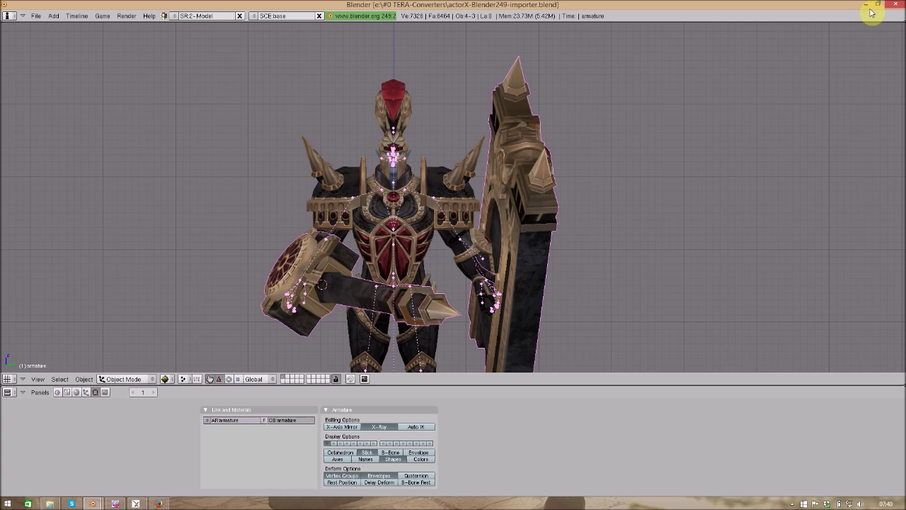
# Start a new Blender file and erase the default cube, lamp and camera.
pyautogui.click(34, 16)
pyautogui.press('Escape')
pyautogui.hotkey('ctrl', 'x')
pyautogui.click(340, 233)
pyautogui.press('a')
pyautogui.press('a')
pyautogui.press('x')
pyautogui.click(339, 234)
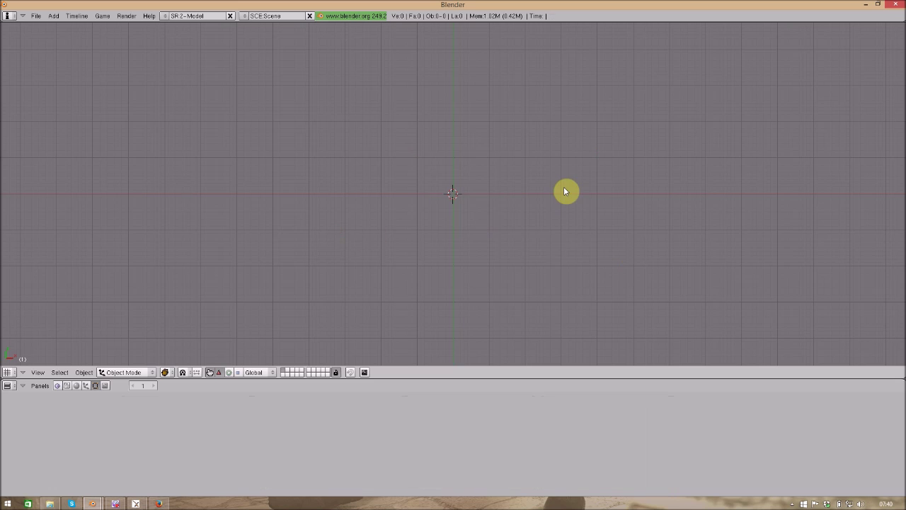
# Minimize Blender, move the console window to the left, and switch windows via the taskbar.
pyautogui.click(866, 4)
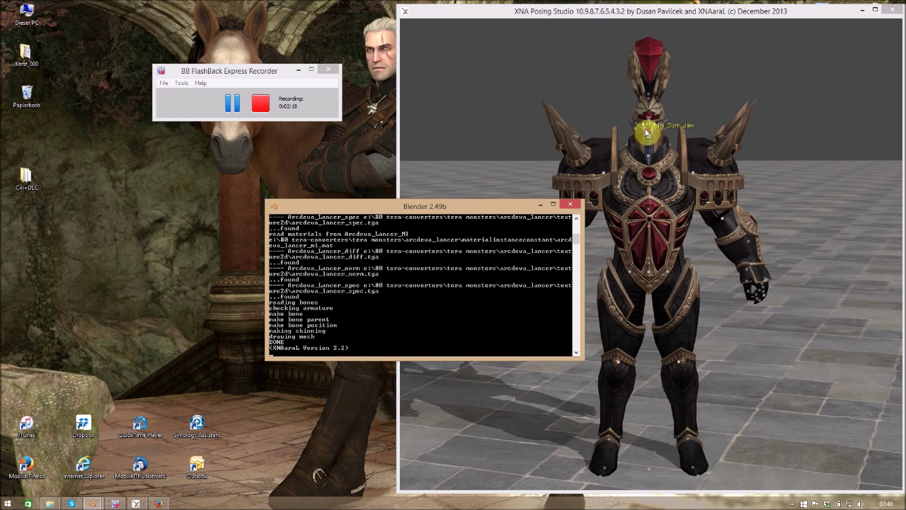
pyautogui.moveTo(461, 211); pyautogui.dragTo(255, 207)
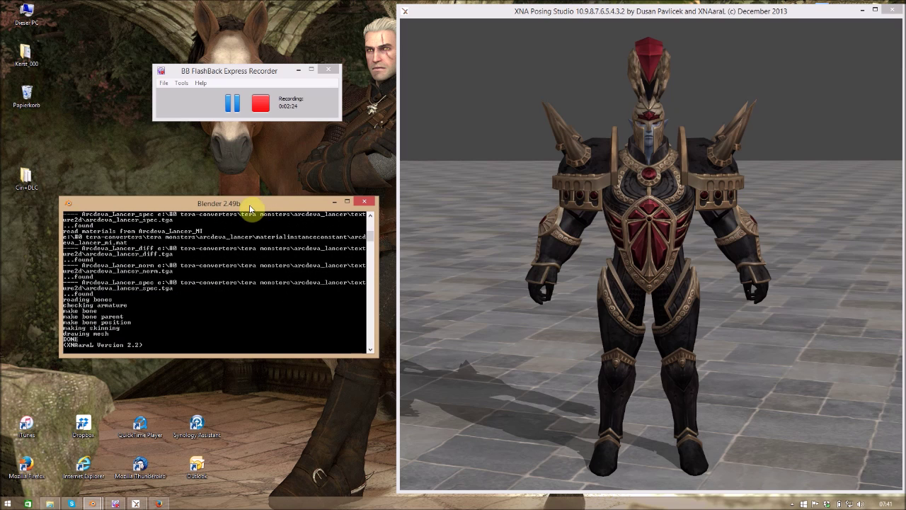
pyautogui.click(136, 503)
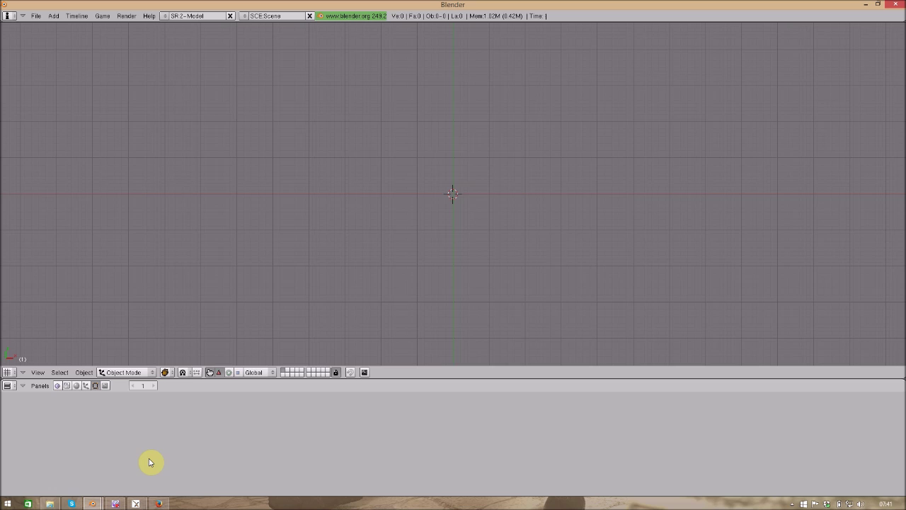
# Import Generic_Item.mesh.ascii from Arcdeva_Lancer's Texture2D folder with MeshAsciiExt v1.7, removing doubles.
pyautogui.click(37, 15)
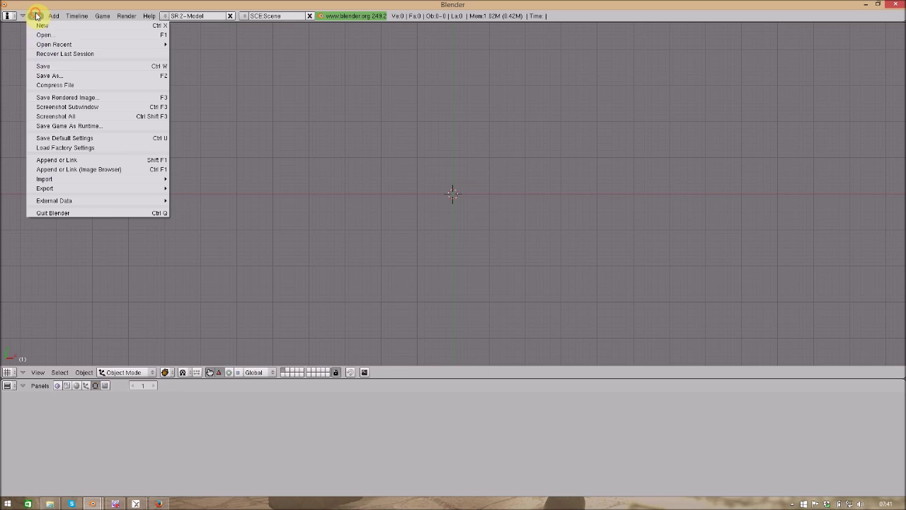
pyautogui.moveTo(98, 187)
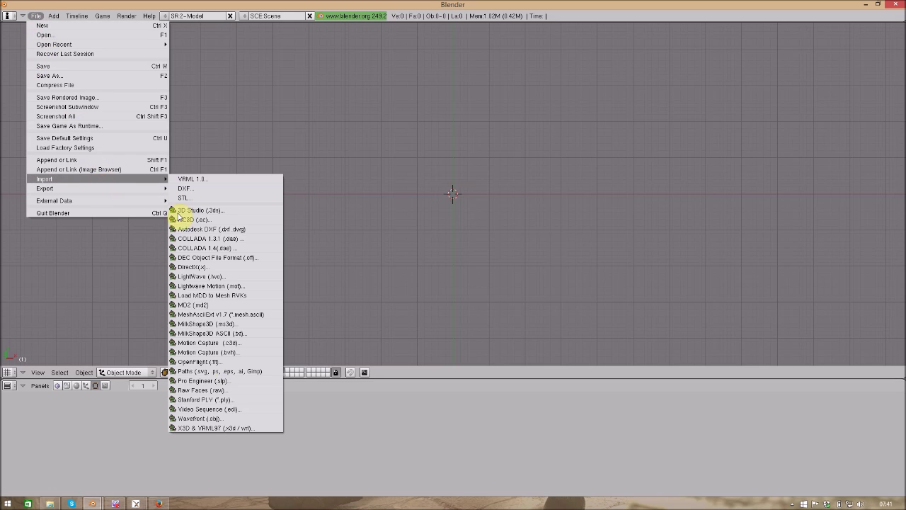
pyautogui.click(233, 314)
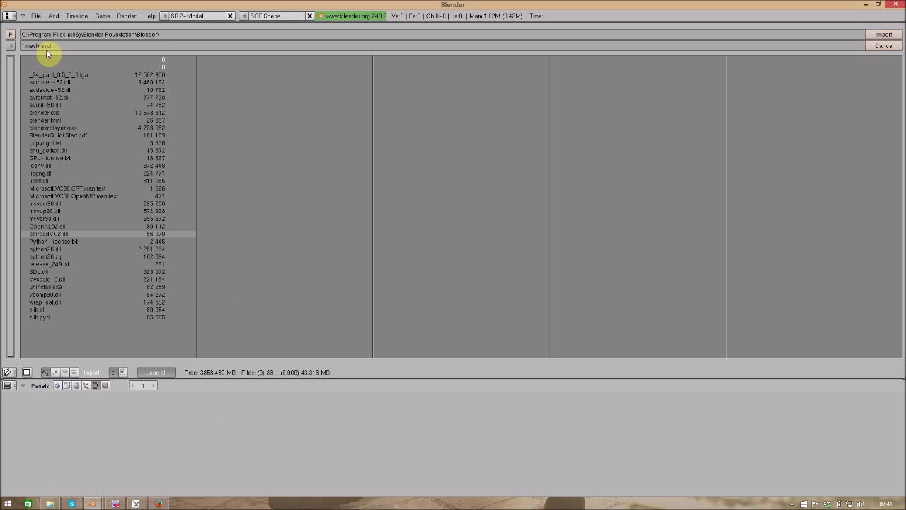
pyautogui.click(10, 46)
pyautogui.click(111, 170)
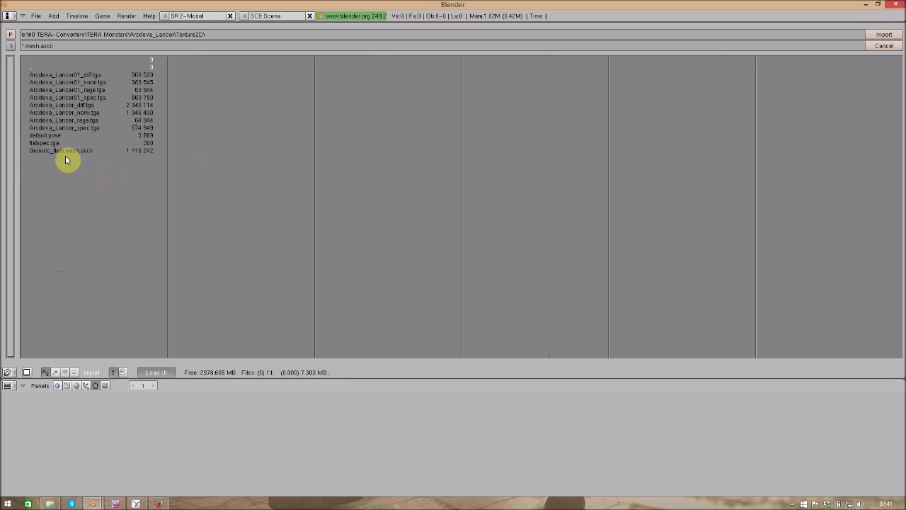
pyautogui.click(65, 152)
pyautogui.click(884, 34)
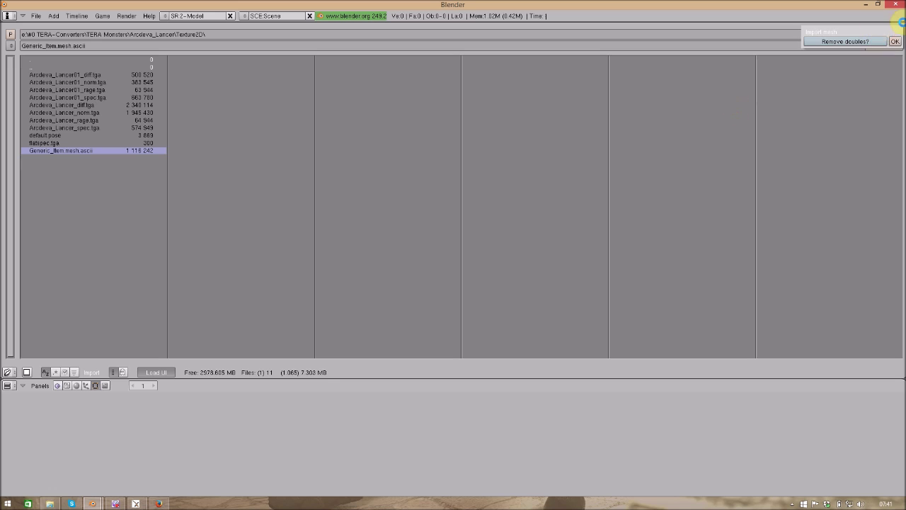
pyautogui.click(895, 41)
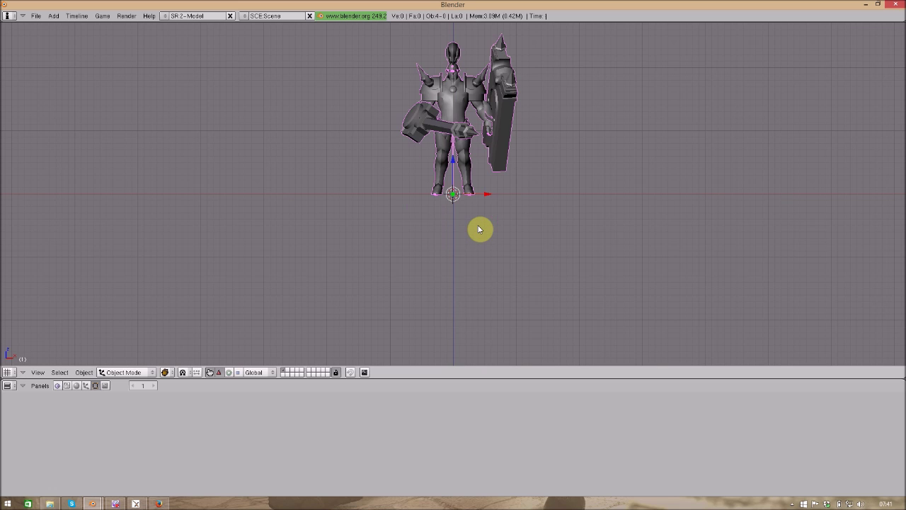
# Select the armature and enable X-Ray so its bones show through the mesh.
pyautogui.rightClick(457, 158)
pyautogui.click(333, 420)
pyautogui.scroll(3, 516, 247)
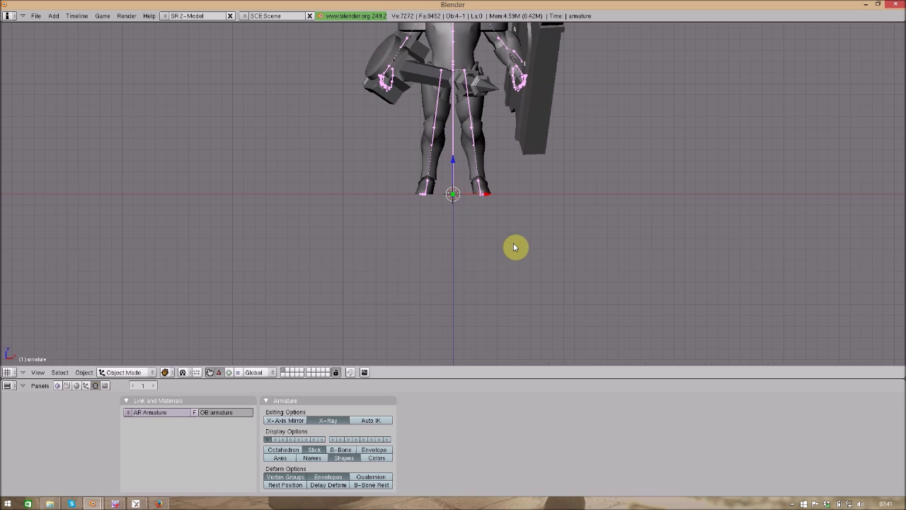
pyautogui.keyDown('shift'); pyautogui.moveTo(520, 170); pyautogui.dragTo(517, 351, button='middle'); pyautogui.keyUp('shift')
pyautogui.scroll(2, 525, 312)
pyautogui.scroll(4, 525, 311)
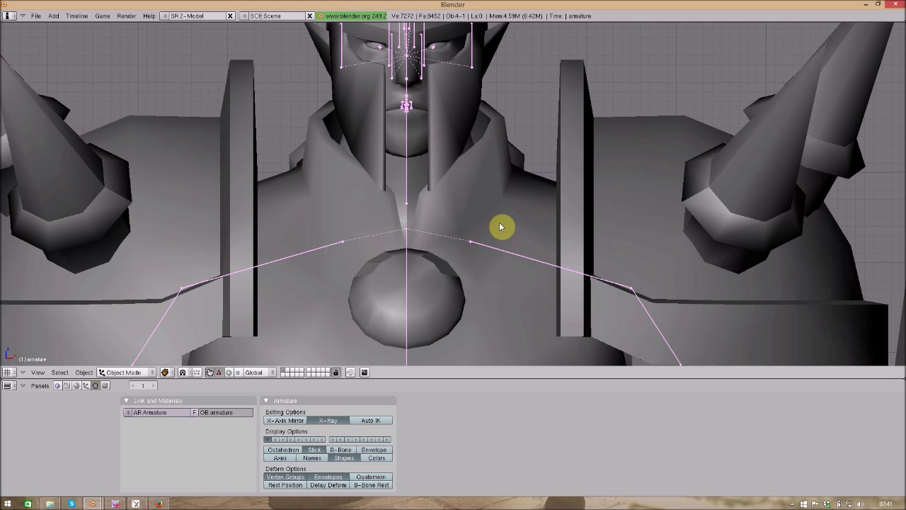
# Set the draw type to Textured, then select the character mesh and enter Edit Mode.
pyautogui.click(167, 372)
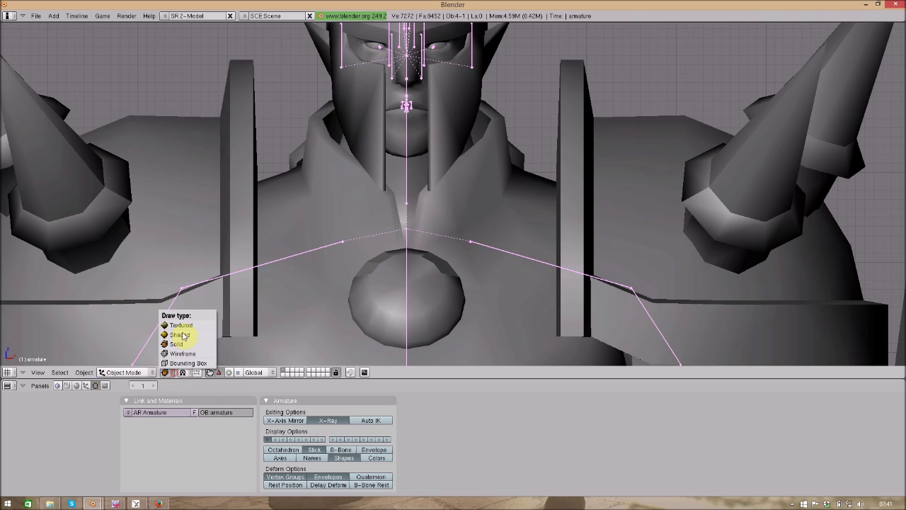
pyautogui.click(221, 324)
pyautogui.scroll(-4, 567, 288)
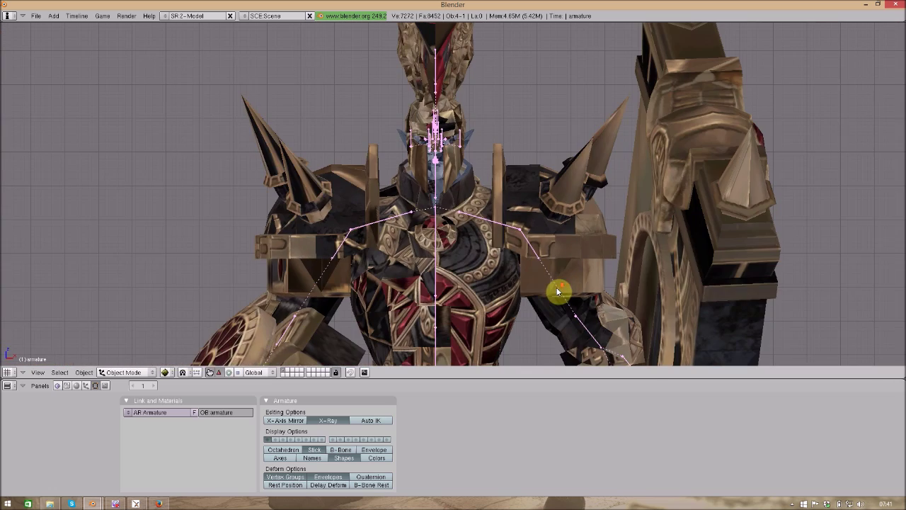
pyautogui.scroll(2, 558, 290)
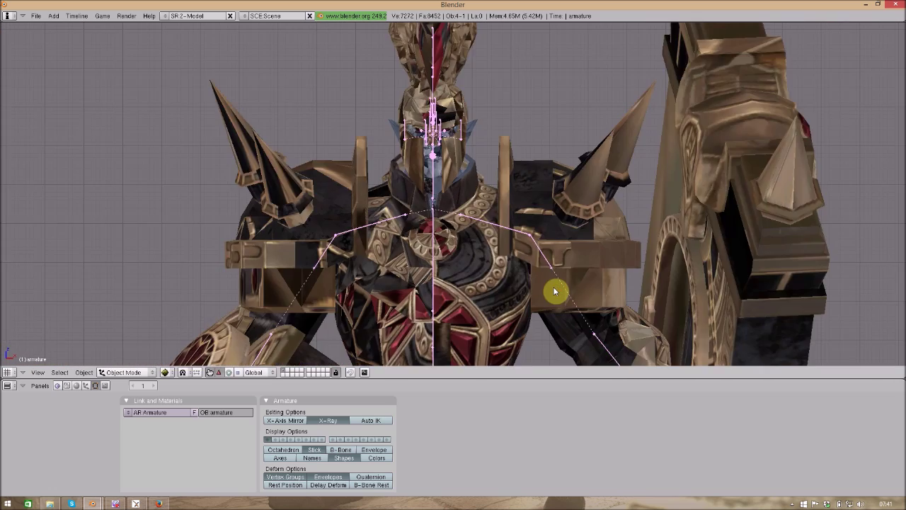
pyautogui.scroll(-3, 555, 290)
pyautogui.scroll(2, 550, 293)
pyautogui.scroll(4, 465, 324)
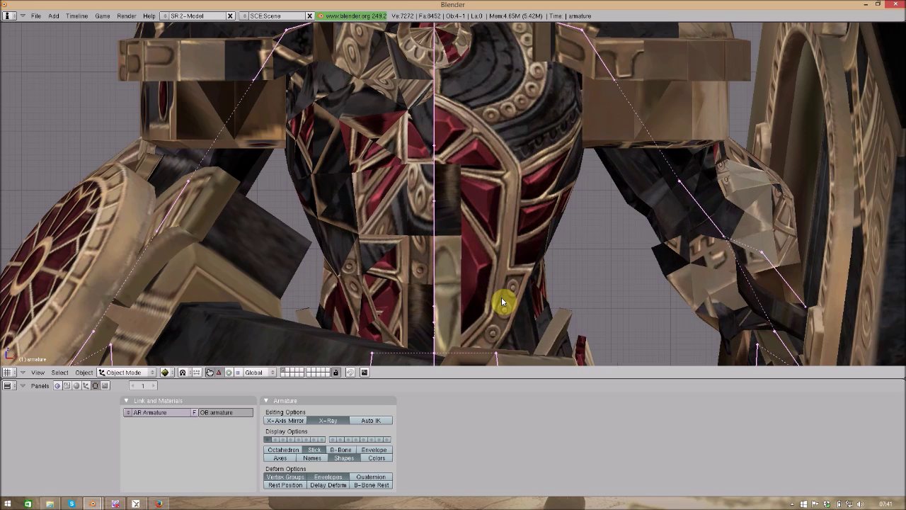
pyautogui.rightClick(494, 257)
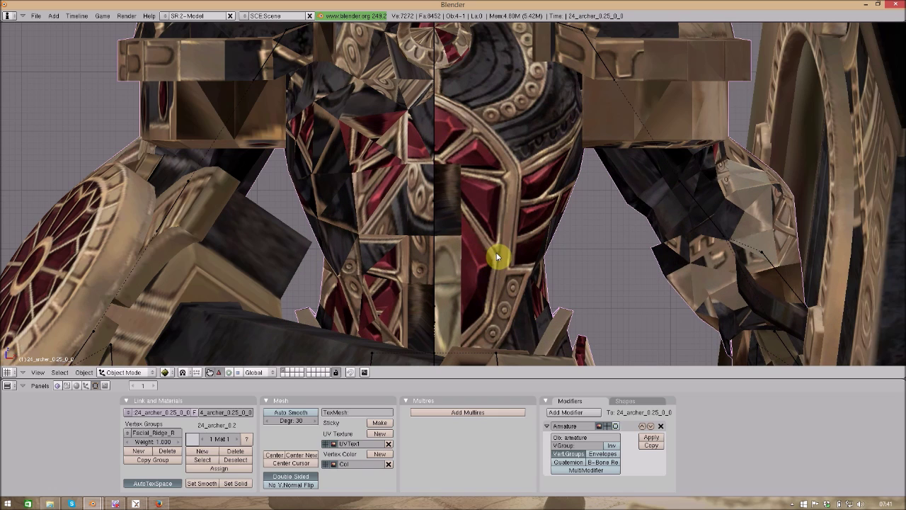
pyautogui.press('Tab')
pyautogui.rightClick(706, 375)
pyautogui.click(701, 370)
pyautogui.click(648, 367)
pyautogui.click(658, 372)
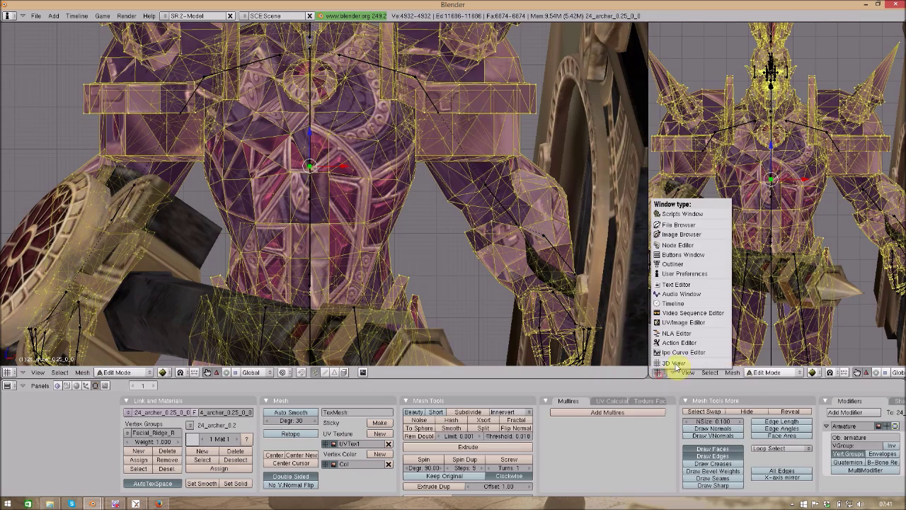
pyautogui.click(683, 323)
pyautogui.scroll(-6, 773, 260)
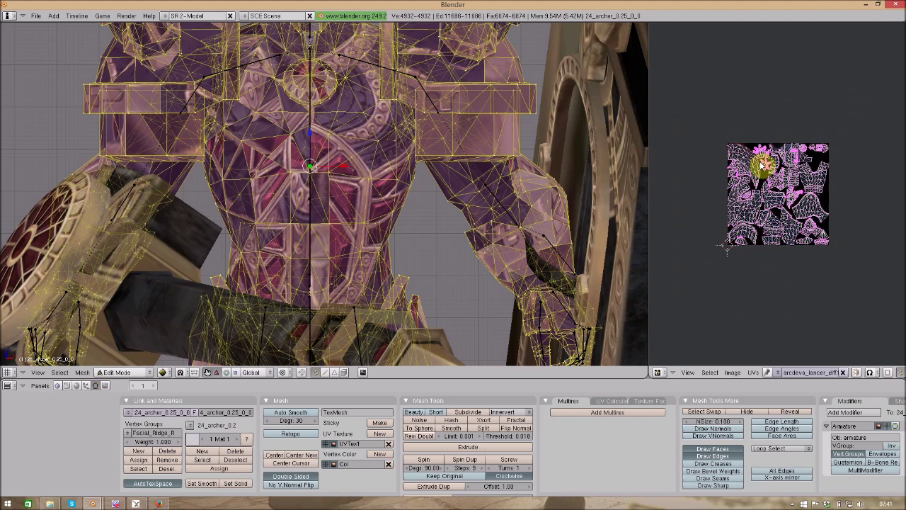
pyautogui.scroll(3, 751, 167)
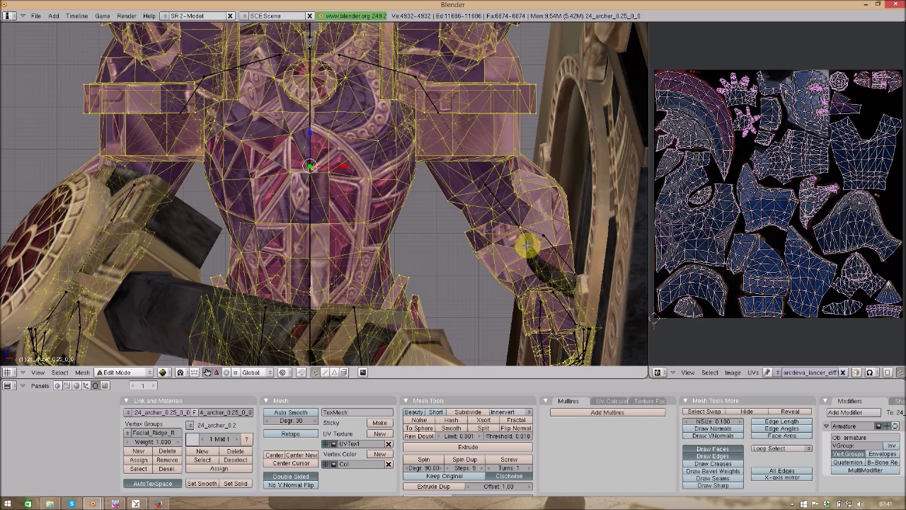
pyautogui.rightClick(647, 332)
pyautogui.click(646, 346)
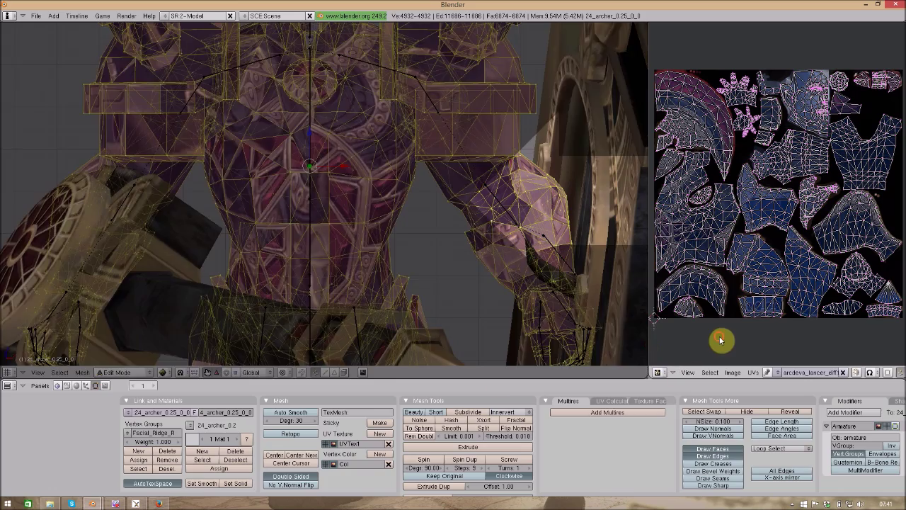
pyautogui.click(723, 341)
pyautogui.press('Home')
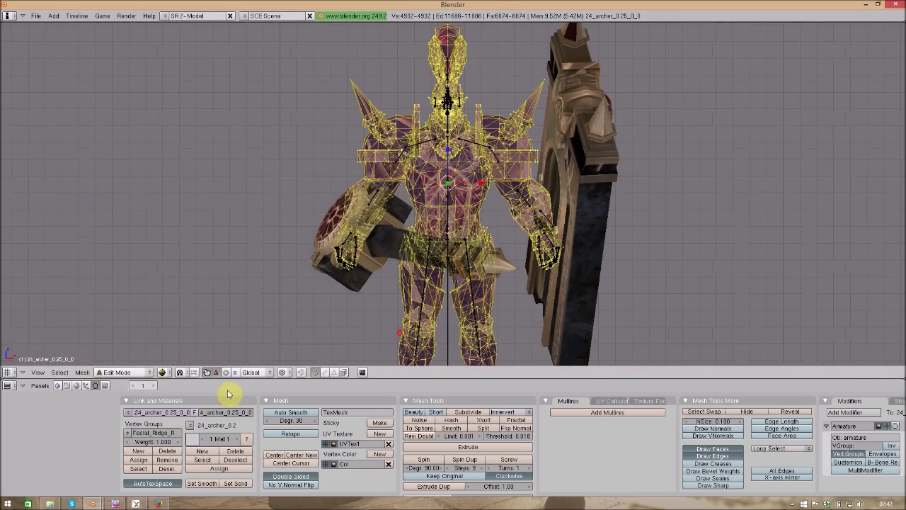
pyautogui.click(148, 372)
# Return the mesh to Object Mode and orbit in close around the textured shield.
pyautogui.click(119, 357)
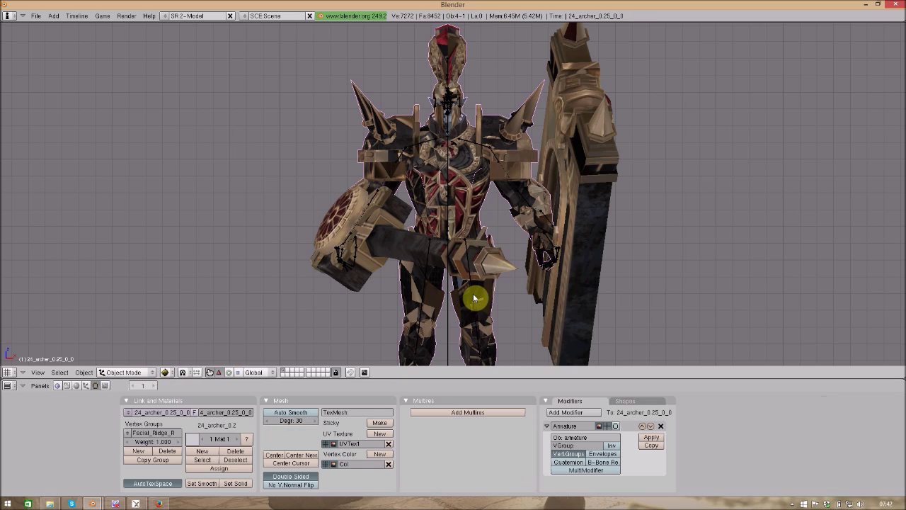
pyautogui.scroll(3, 477, 294)
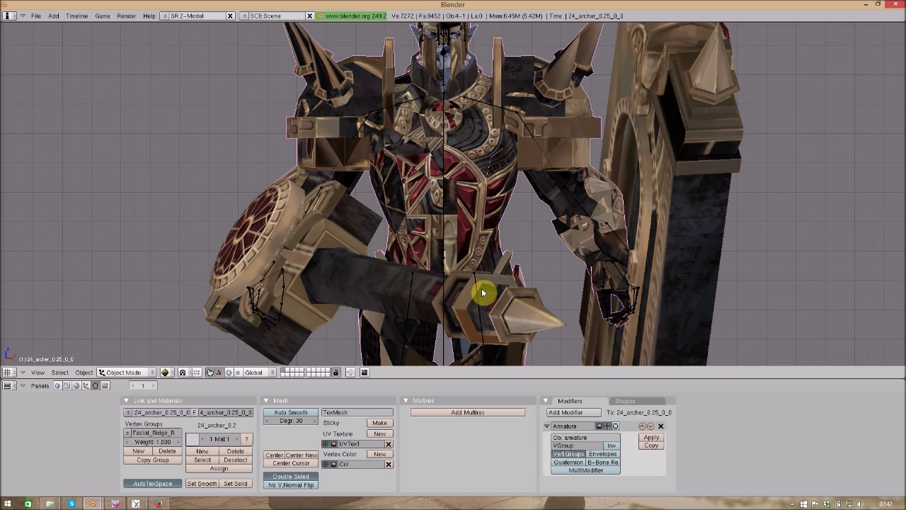
pyautogui.moveTo(680, 223); pyautogui.dragTo(461, 187, button='middle')
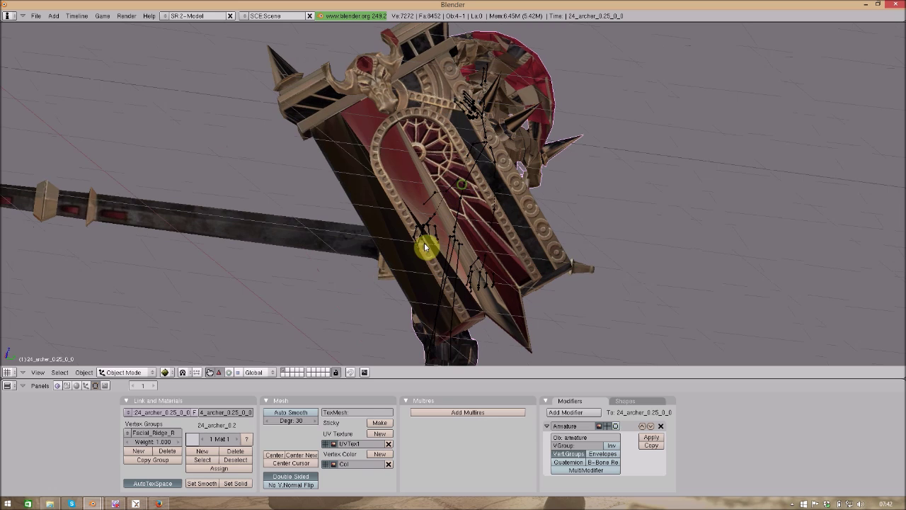
pyautogui.click(137, 503)
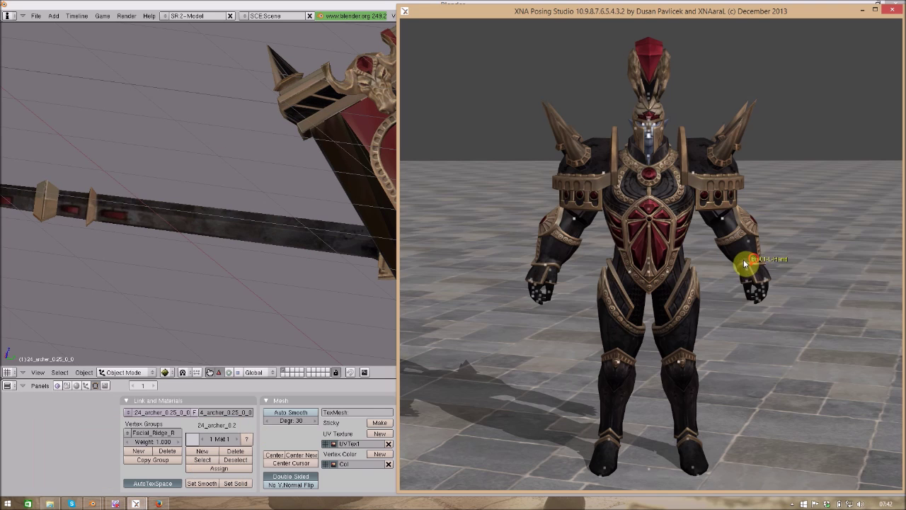
# In XNA Posing Studio, toggle the Lancer's shield item on from the right-click item list.
pyautogui.moveTo(749, 262); pyautogui.dragTo(659, 267)
pyautogui.rightClick(658, 267)
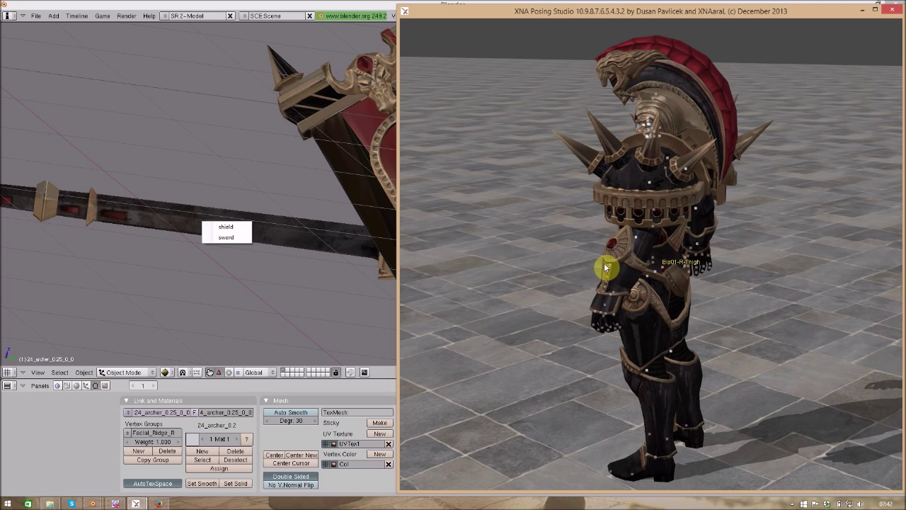
pyautogui.click(245, 236)
pyautogui.moveTo(714, 301); pyautogui.dragTo(712, 318)
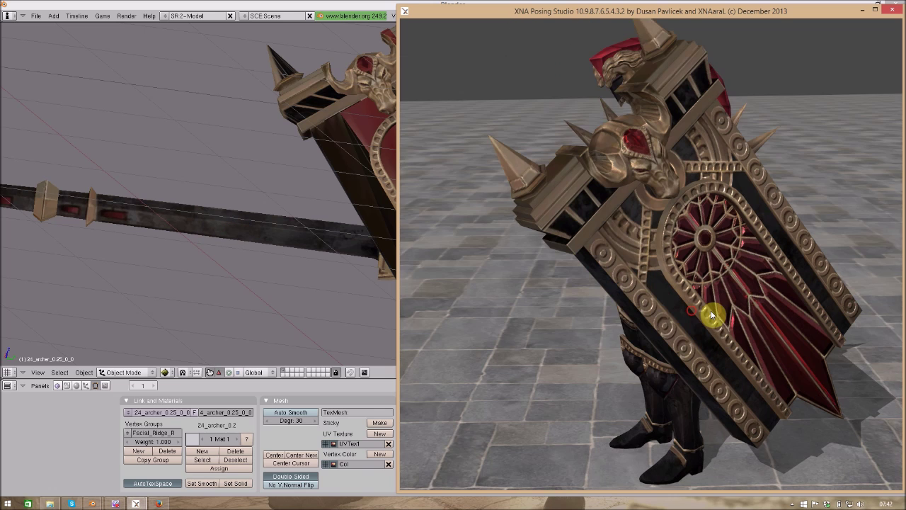
pyautogui.scroll(3, 698, 316)
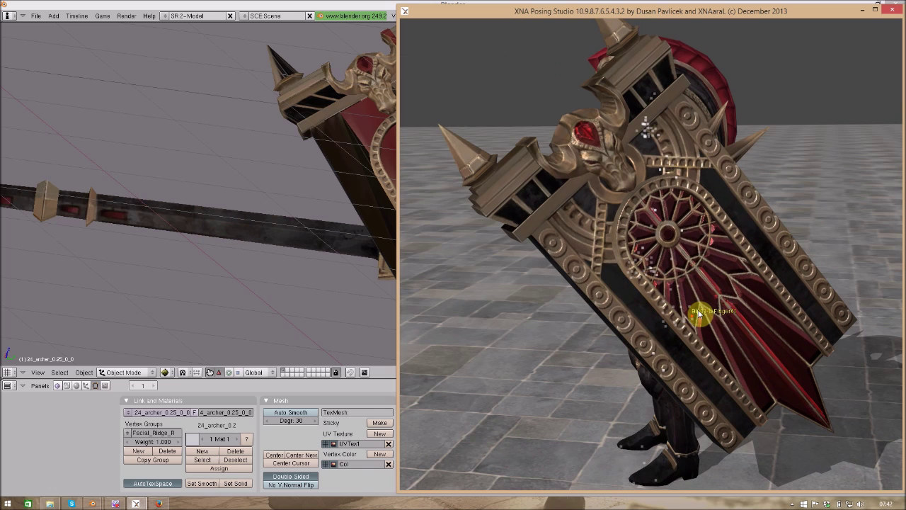
pyautogui.rightClick(698, 316)
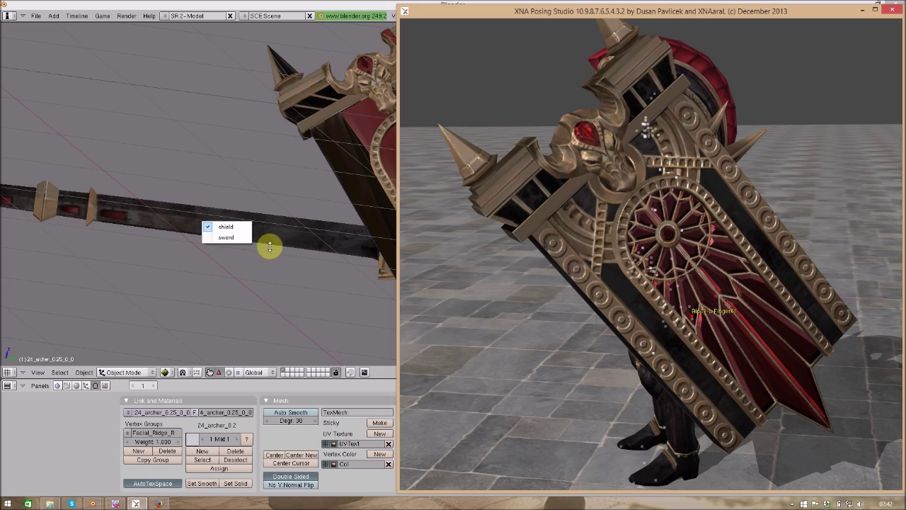
pyautogui.click(225, 228)
# In Blender, select the shield object and orbit until it faces the camera.
pyautogui.moveTo(583, 203); pyautogui.dragTo(680, 188, button='middle')
pyautogui.rightClick(638, 304)
pyautogui.moveTo(651, 287); pyautogui.dragTo(621, 241, button='middle')
pyautogui.moveTo(567, 219); pyautogui.dragTo(338, 247, button='middle')
# In front view, move the sword object to another layer with M.
pyautogui.press('KP_1')
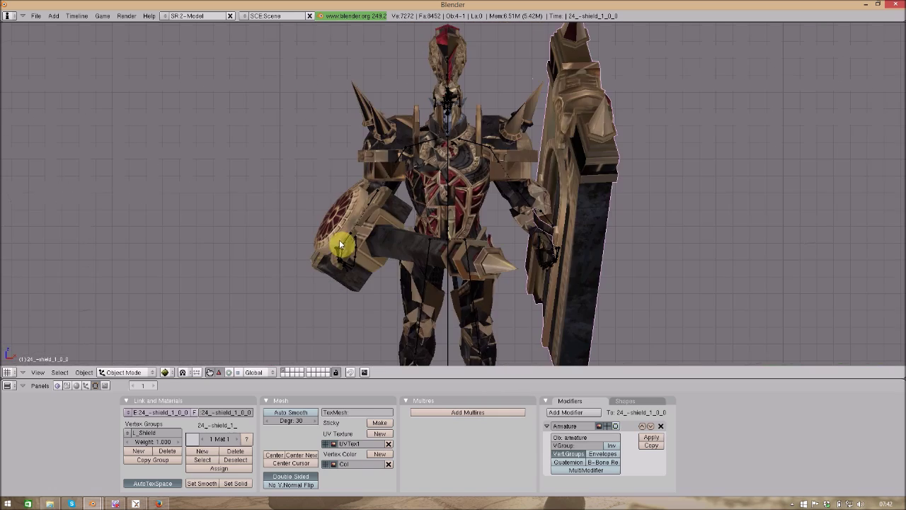
pyautogui.rightClick(386, 250)
pyautogui.press('m')
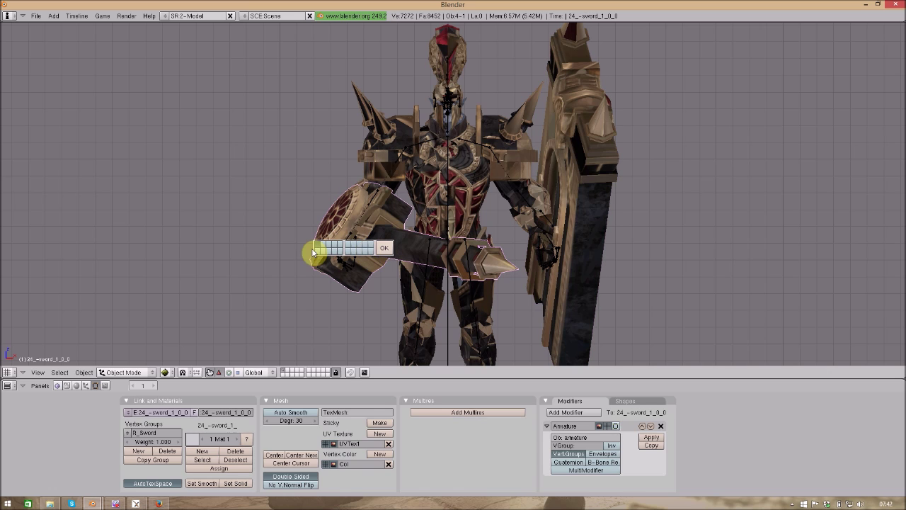
pyautogui.click(384, 247)
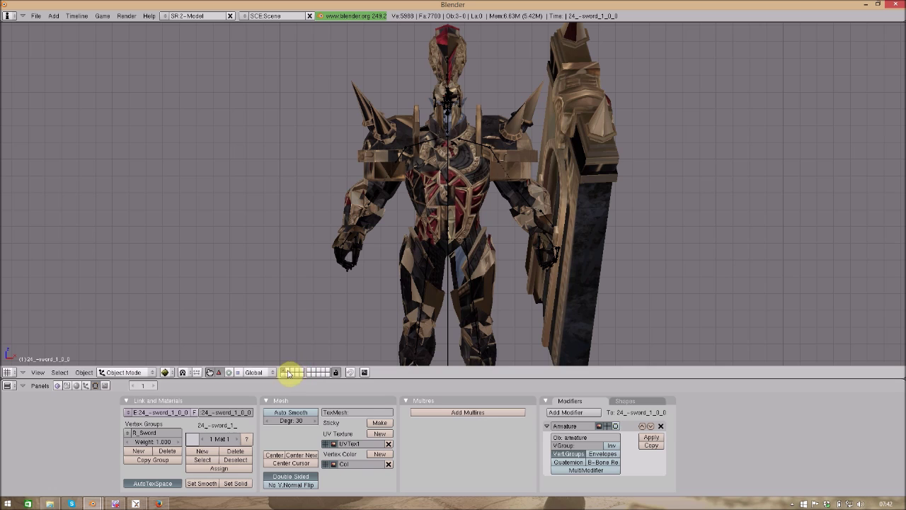
pyautogui.click(160, 504)
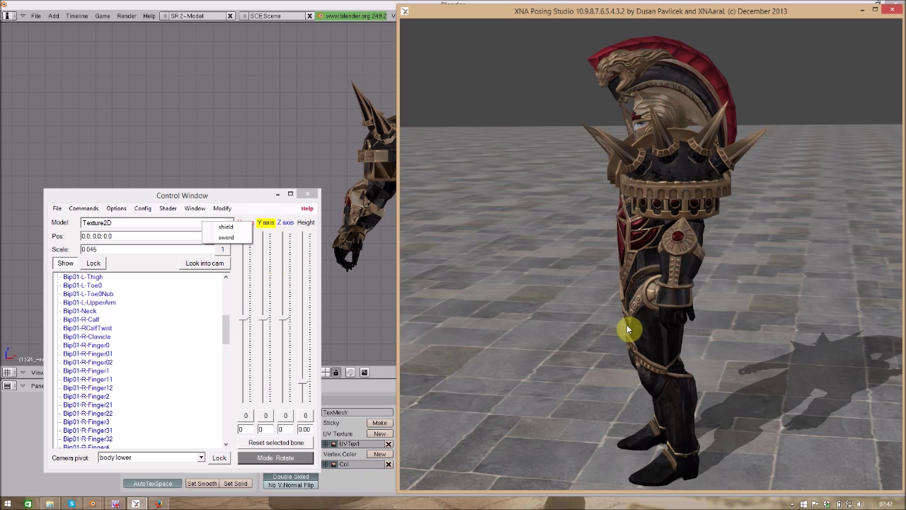
# With the shield on, export the scene as Lancer.obj into the Texture2D folder.
pyautogui.click(224, 228)
pyautogui.moveTo(748, 355)
pyautogui.mouseDown()
pyautogui.moveTo(679, 345)
pyautogui.moveTo(760, 349)
pyautogui.mouseUp()
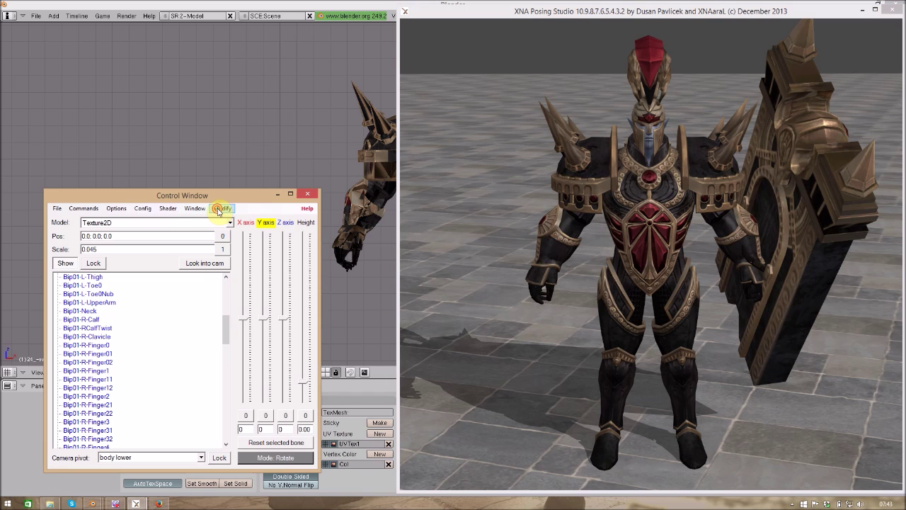
pyautogui.click(220, 208)
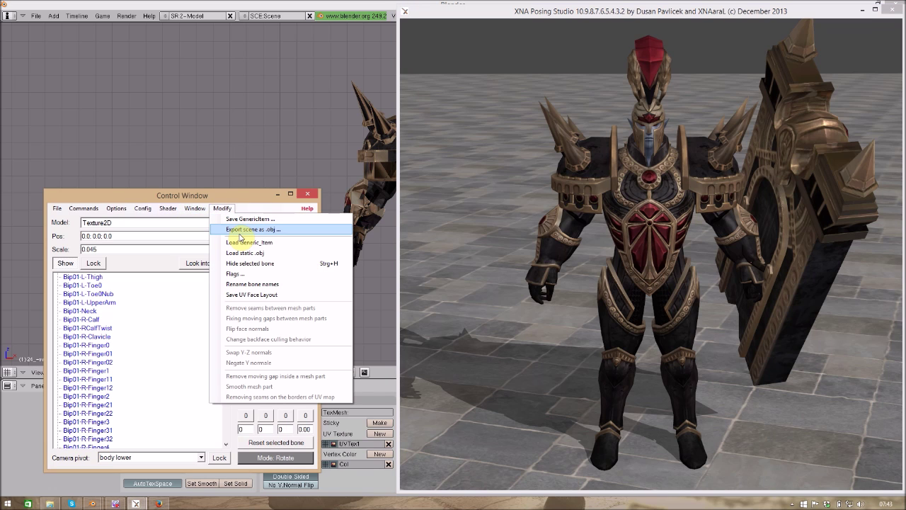
pyautogui.click(240, 230)
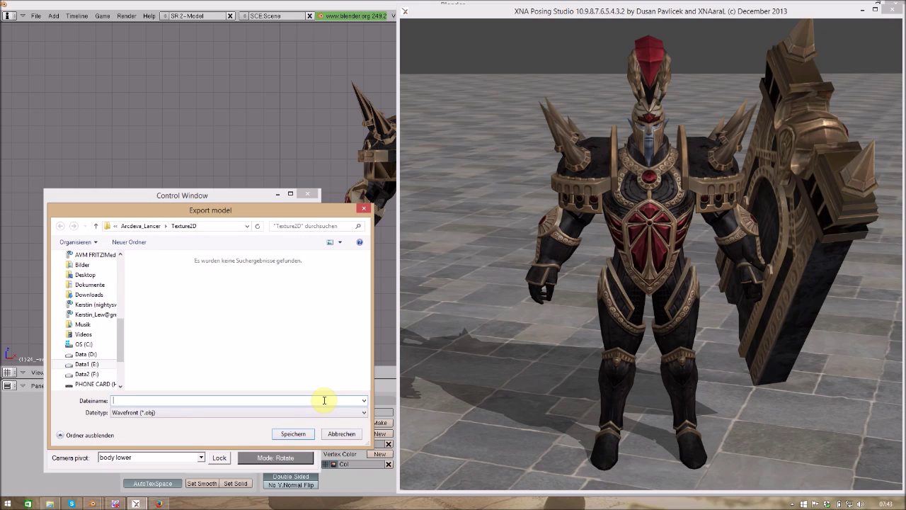
pyautogui.click(293, 434)
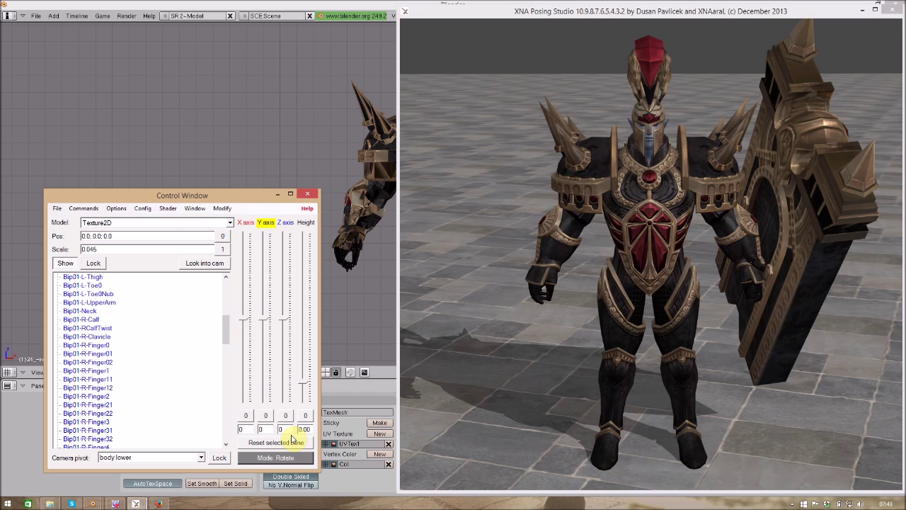
# Check Lancer.obj in the file browser, then minimize XNA and return to Blender.
pyautogui.click(55, 503)
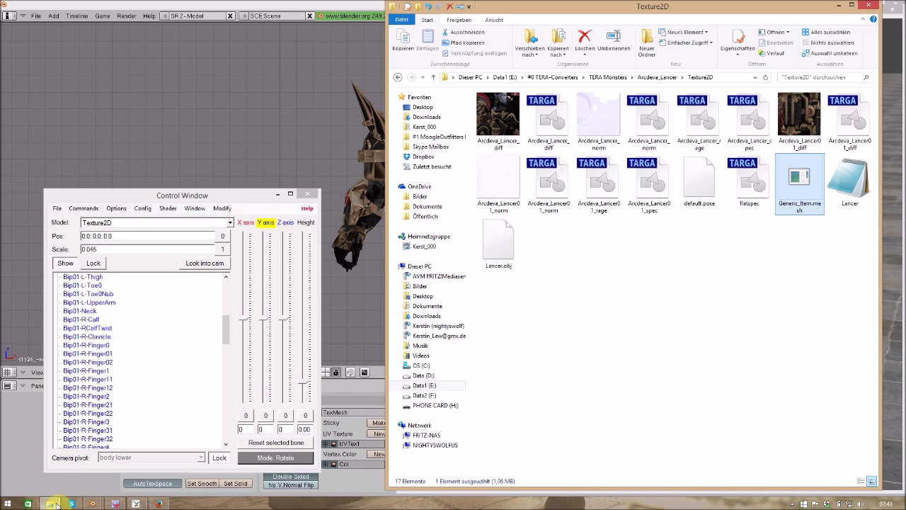
pyautogui.click(57, 504)
pyautogui.click(277, 193)
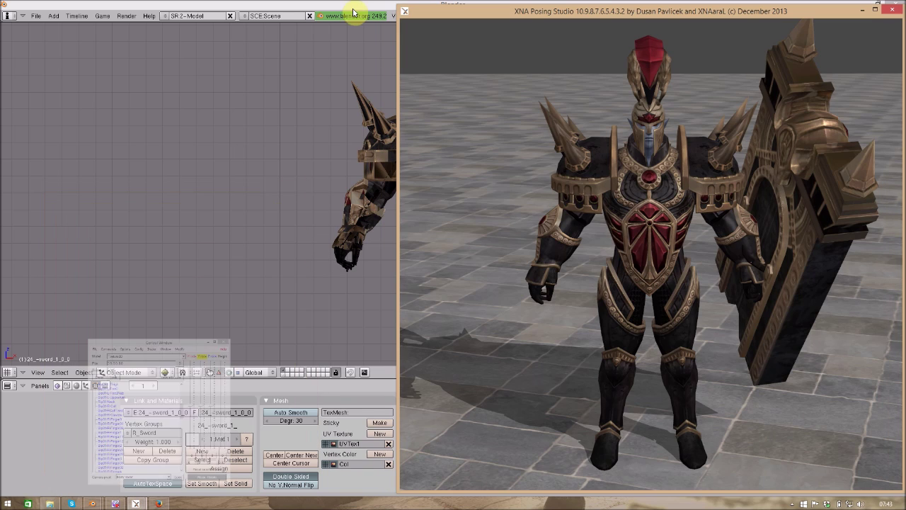
pyautogui.click(354, 15)
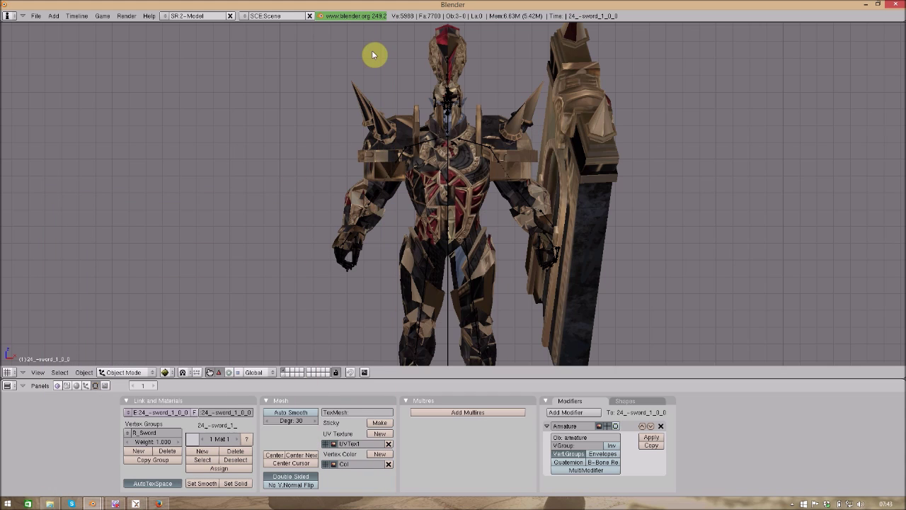
# On an empty layer, try importing Lancer.obj from the Texture2D folder with the mesh.ascii importer.
pyautogui.click(292, 370)
pyautogui.click(34, 15)
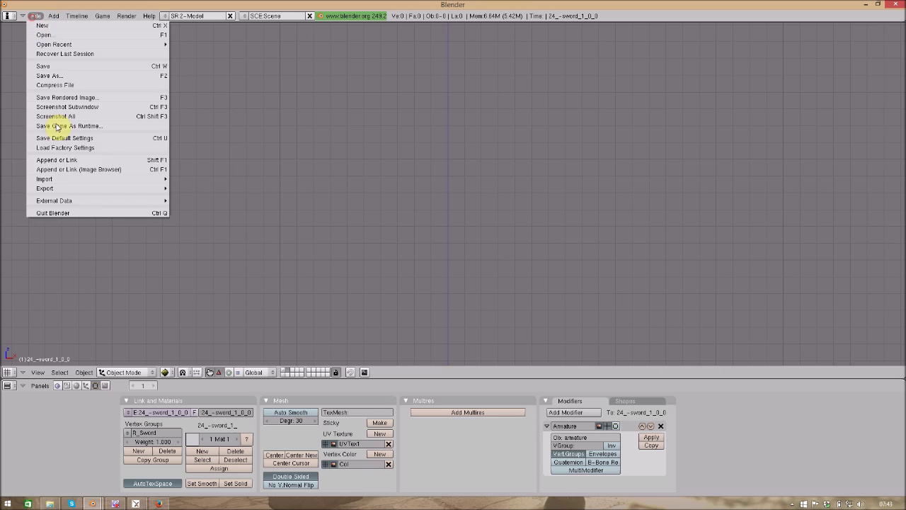
pyautogui.moveTo(63, 180)
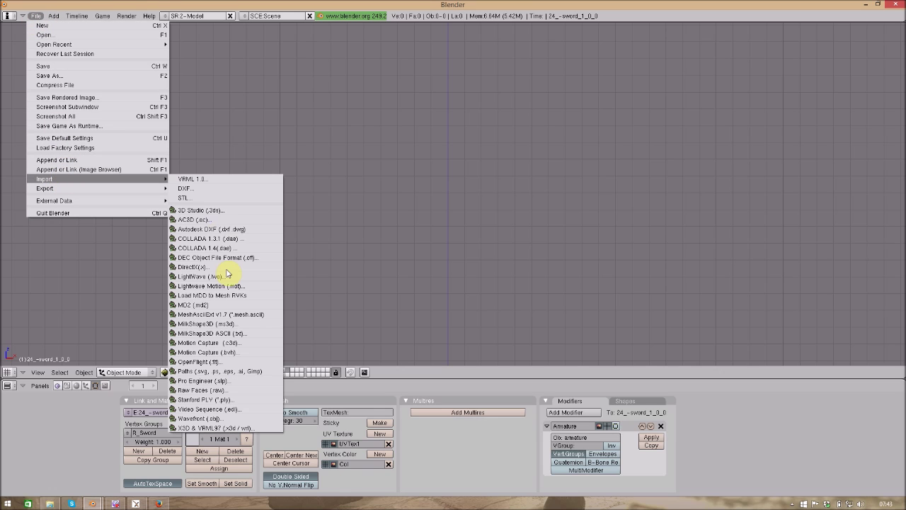
pyautogui.click(234, 315)
pyautogui.click(10, 45)
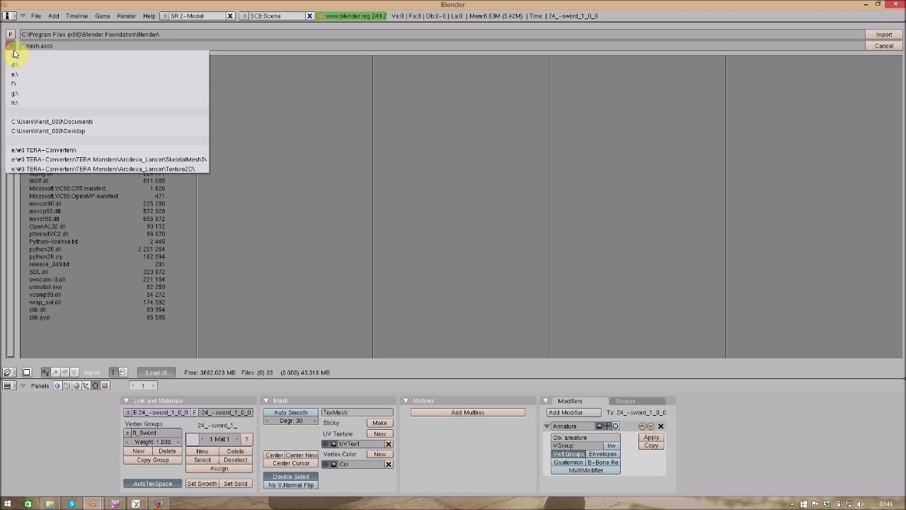
pyautogui.click(93, 170)
pyautogui.click(50, 197)
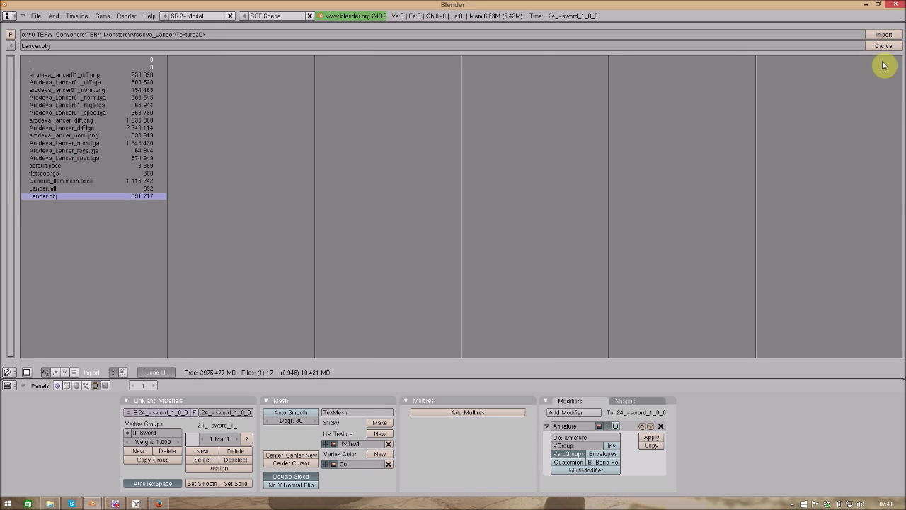
pyautogui.click(884, 34)
pyautogui.click(895, 39)
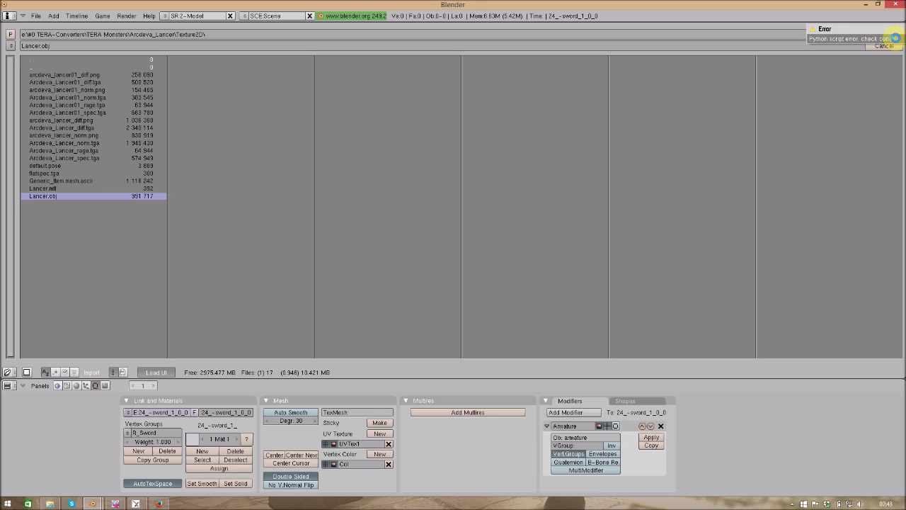
# Import Lancer.obj via the Wavefront OBJ importer, split by object, group and material.
pyautogui.click(35, 16)
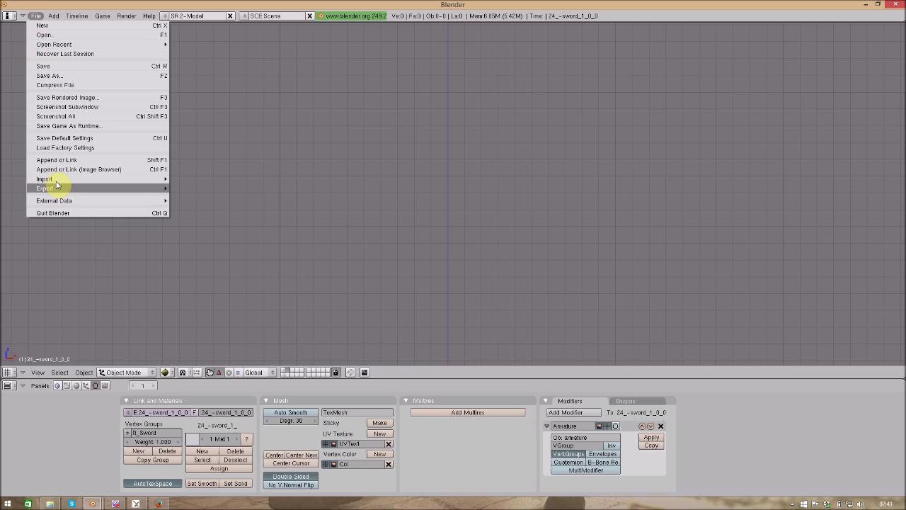
pyautogui.moveTo(63, 179)
pyautogui.click(210, 419)
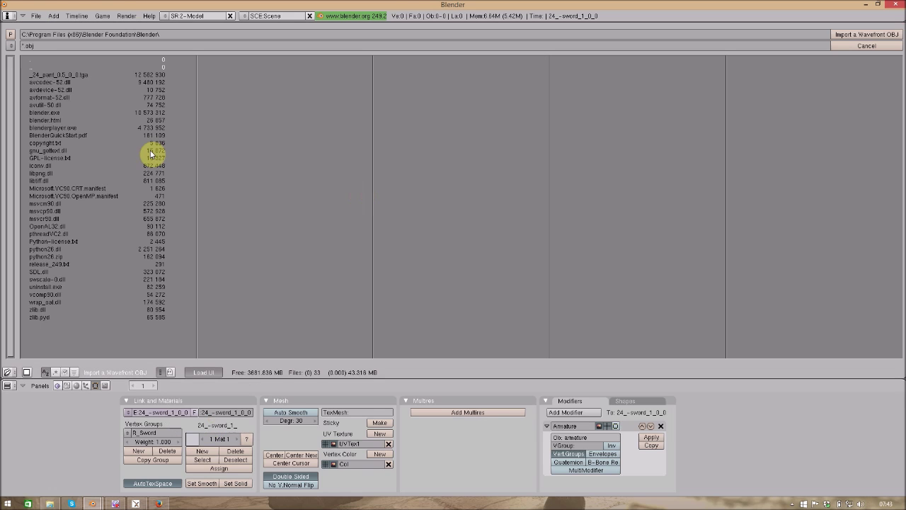
pyautogui.click(10, 46)
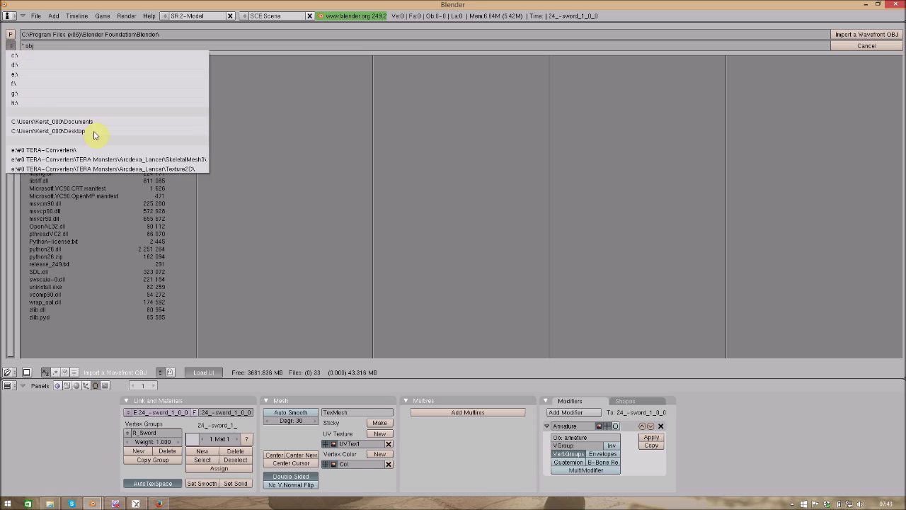
pyautogui.click(111, 168)
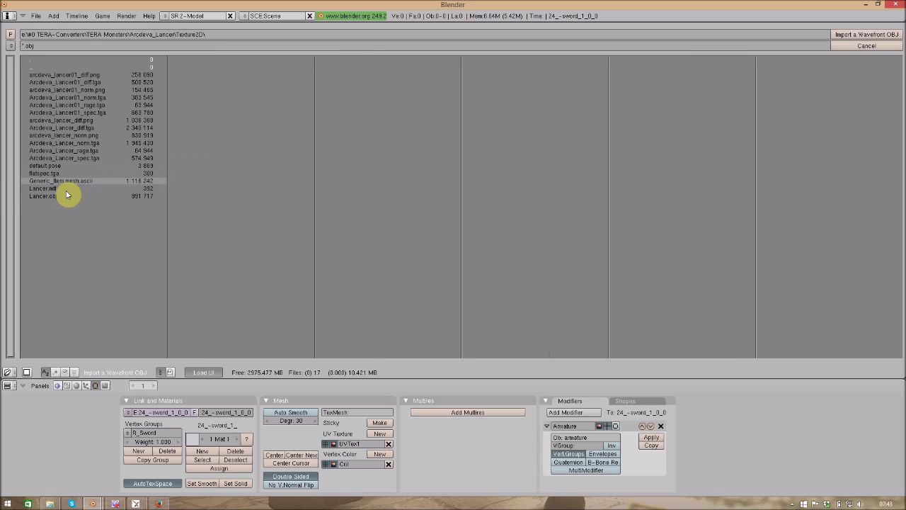
pyautogui.click(48, 195)
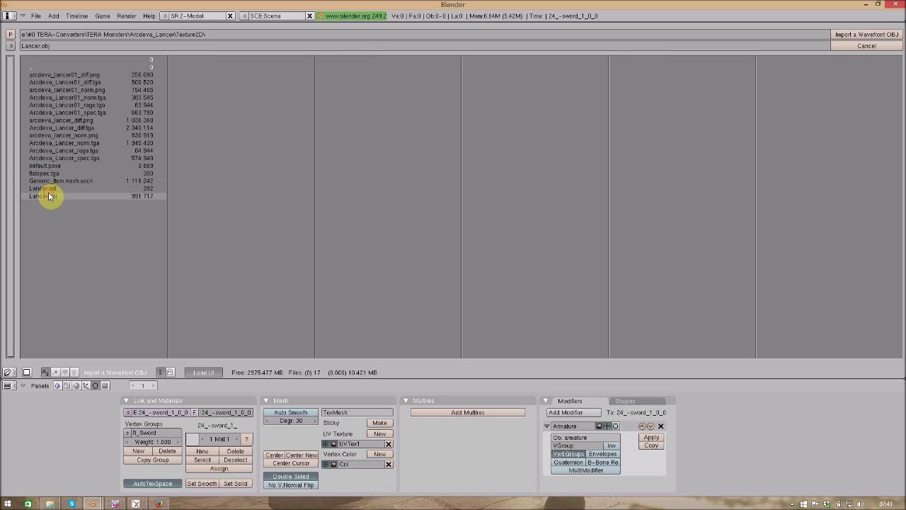
pyautogui.click(878, 36)
pyautogui.click(397, 249)
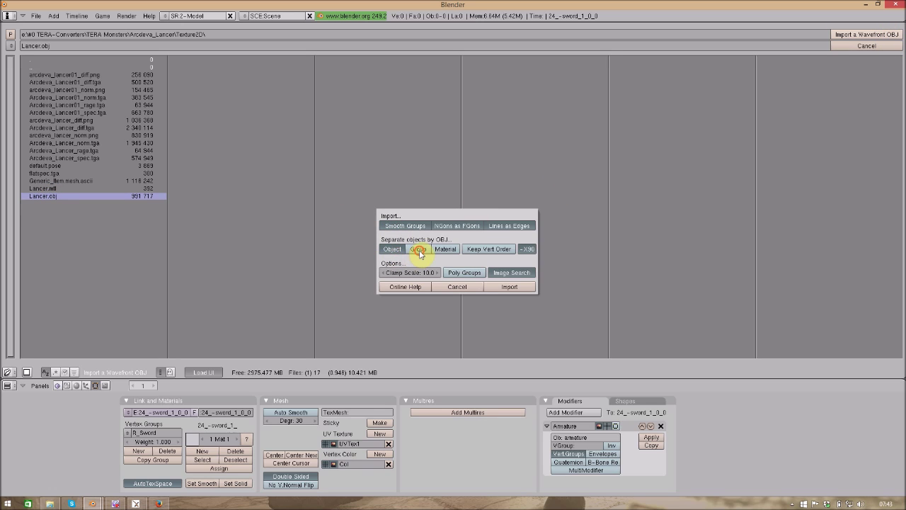
pyautogui.click(418, 249)
pyautogui.click(446, 249)
pyautogui.click(511, 287)
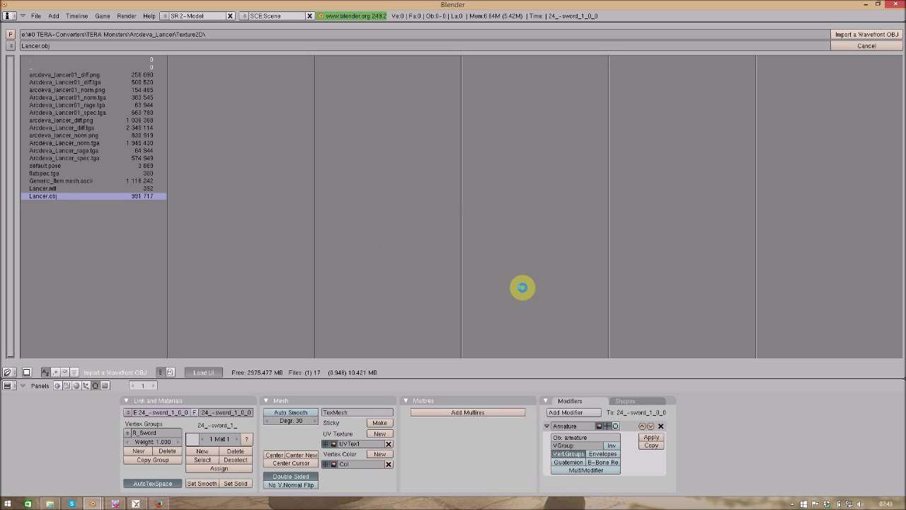
pyautogui.scroll(3, 570, 266)
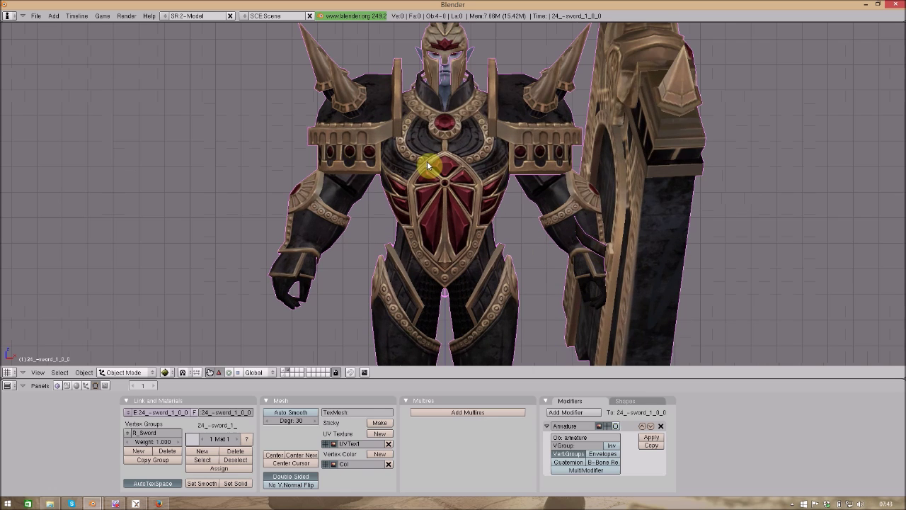
# Join the imported archer mesh and its hand piece into one mesh.
pyautogui.rightClick(446, 82)
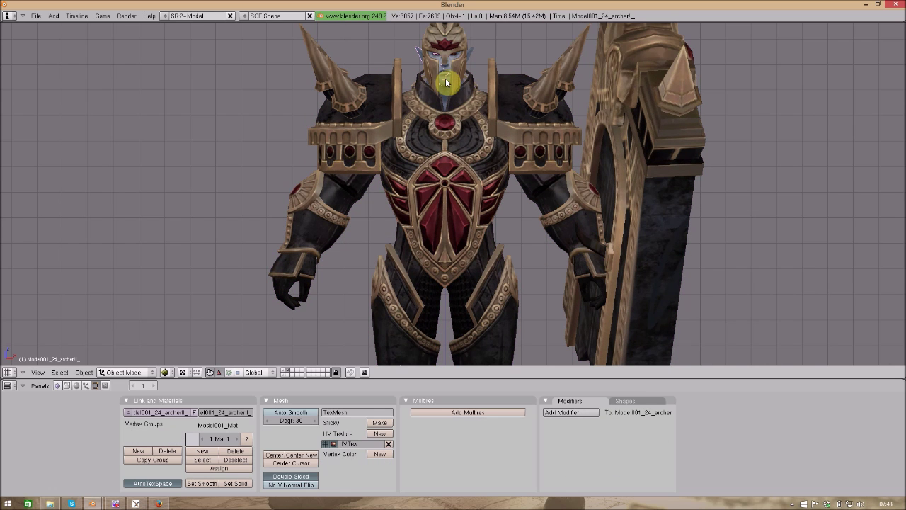
pyautogui.keyDown('shift'); pyautogui.rightClick(445, 80); pyautogui.keyUp('shift')
pyautogui.hotkey('ctrl', 'j')
pyautogui.click(444, 77)
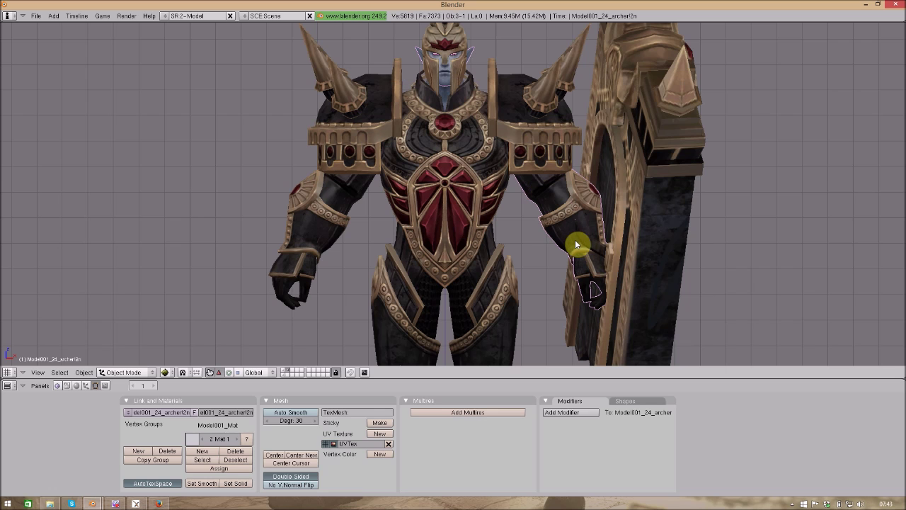
pyautogui.scroll(-3, 576, 225)
pyautogui.scroll(1, 461, 170)
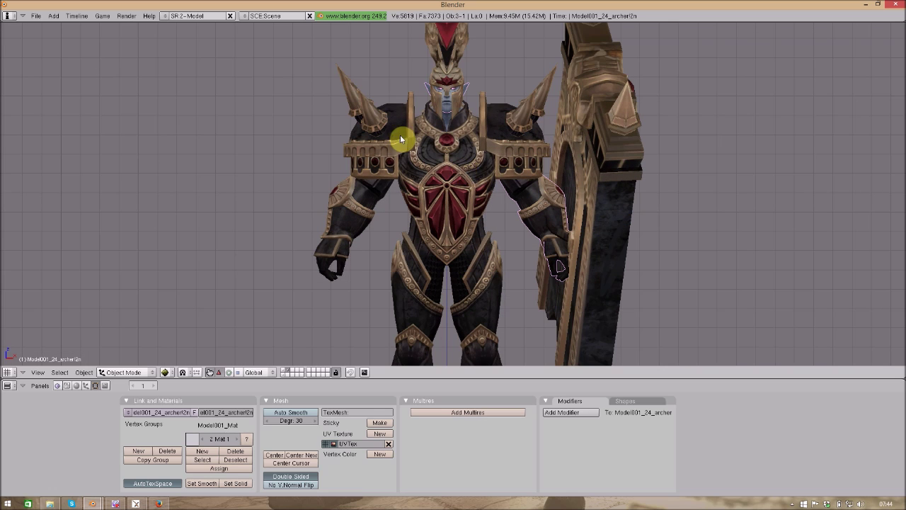
# Join the body into the arm and head mesh, then remove its duplicate vertices.
pyautogui.rightClick(444, 109)
pyautogui.press('x')
pyautogui.click(457, 96)
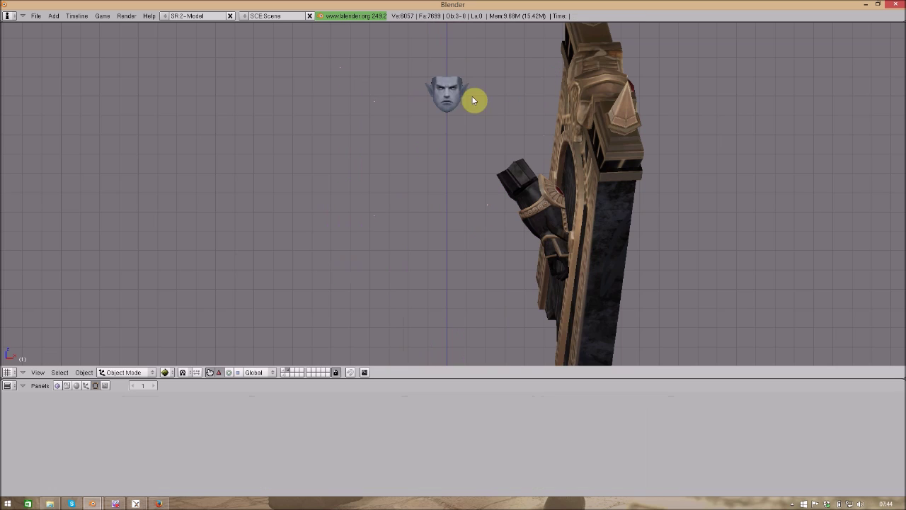
pyautogui.rightClick(458, 96)
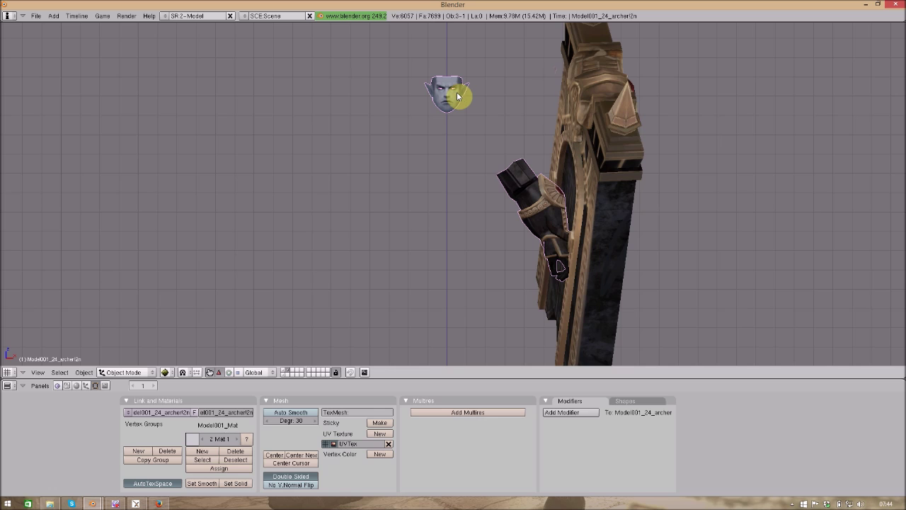
pyautogui.hotkey('alt', 'h')
pyautogui.hotkey('ctrl', 'j')
pyautogui.click(459, 95)
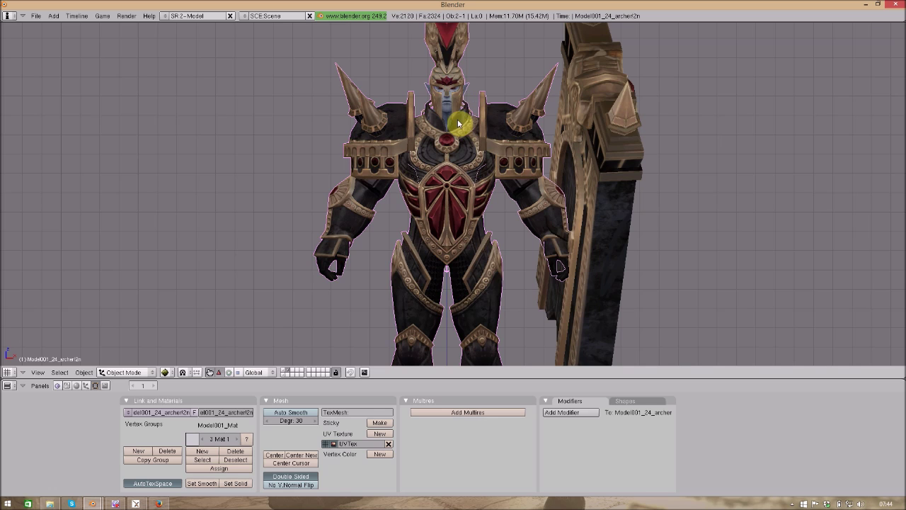
pyautogui.press('Tab')
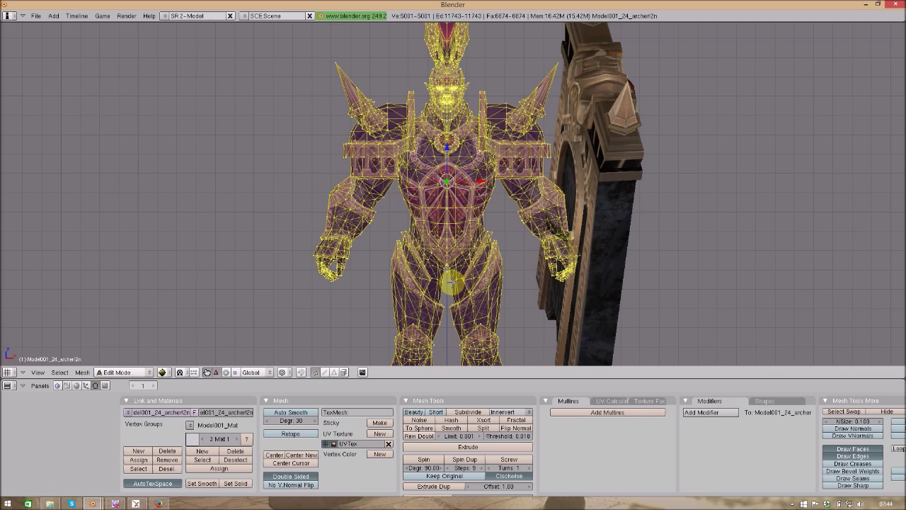
pyautogui.click(425, 436)
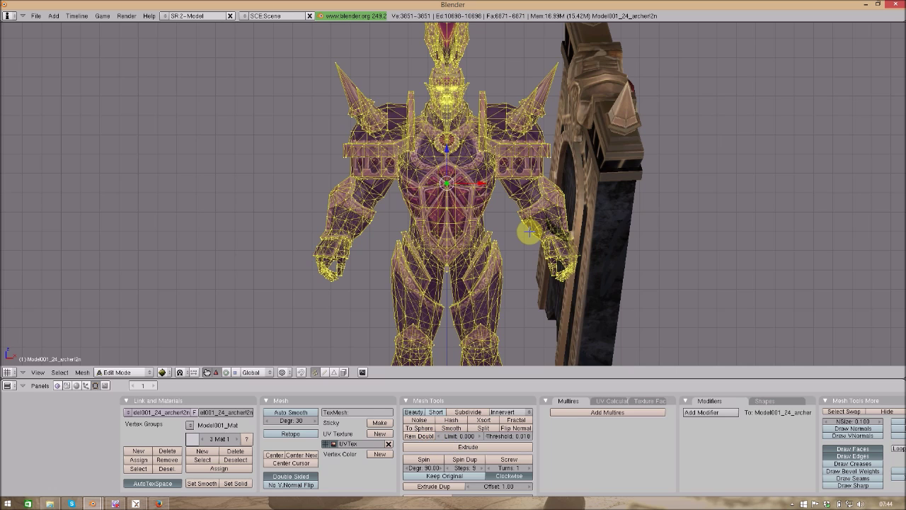
pyautogui.press('Tab')
# Inspect the model and shield from back and front views, then reselect the joined archer mesh.
pyautogui.rightClick(591, 209)
pyautogui.moveTo(603, 194); pyautogui.dragTo(575, 200, button='middle')
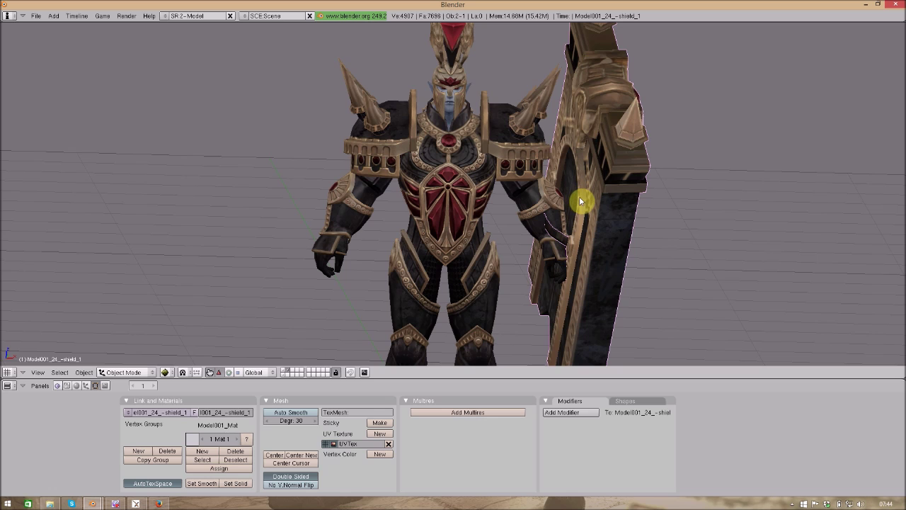
pyautogui.press('ctrl+KP_1')
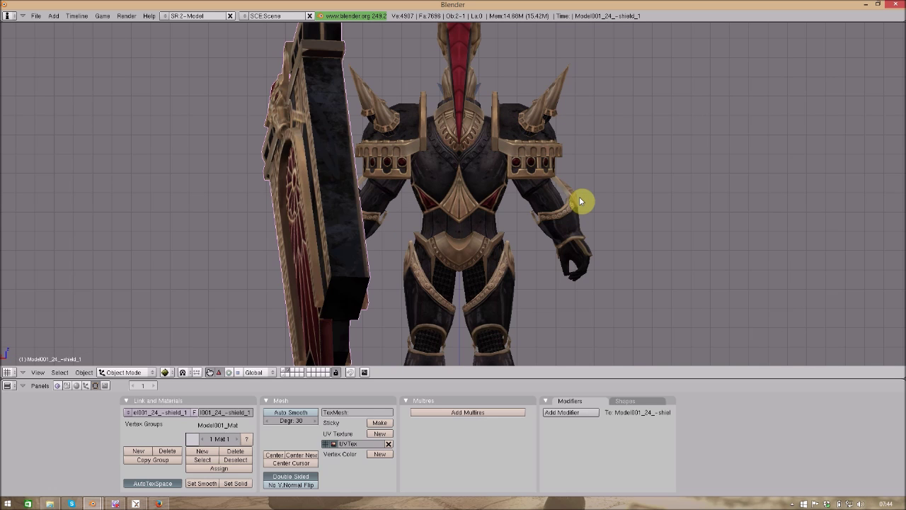
pyautogui.press('KP_1')
pyautogui.moveTo(581, 203); pyautogui.dragTo(545, 202, button='middle')
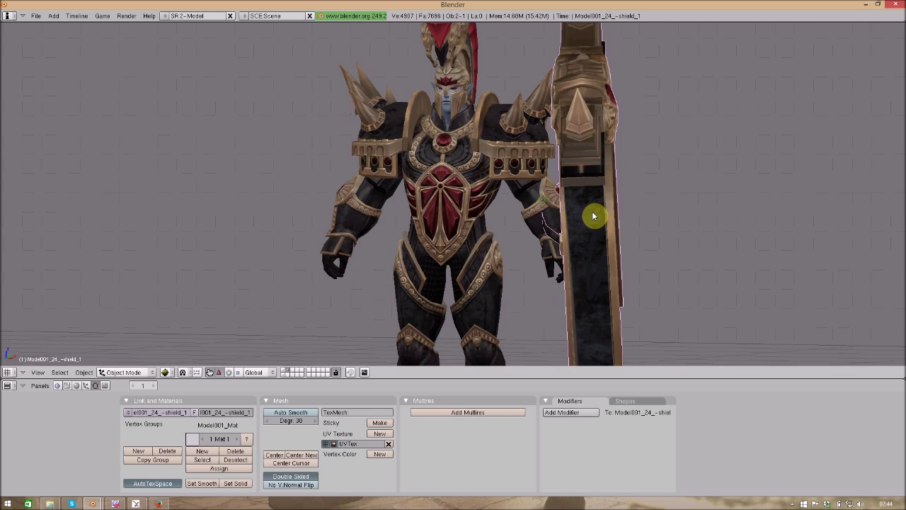
pyautogui.press('KP_1')
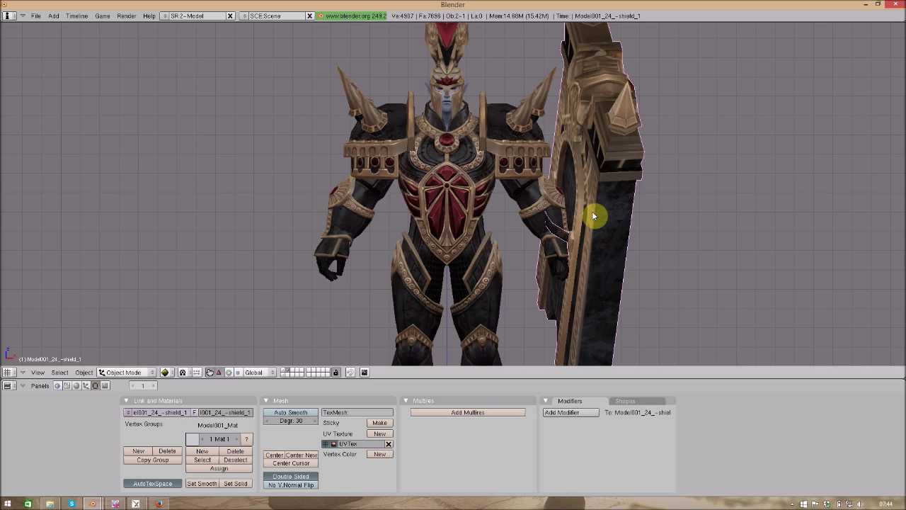
pyautogui.rightClick(460, 237)
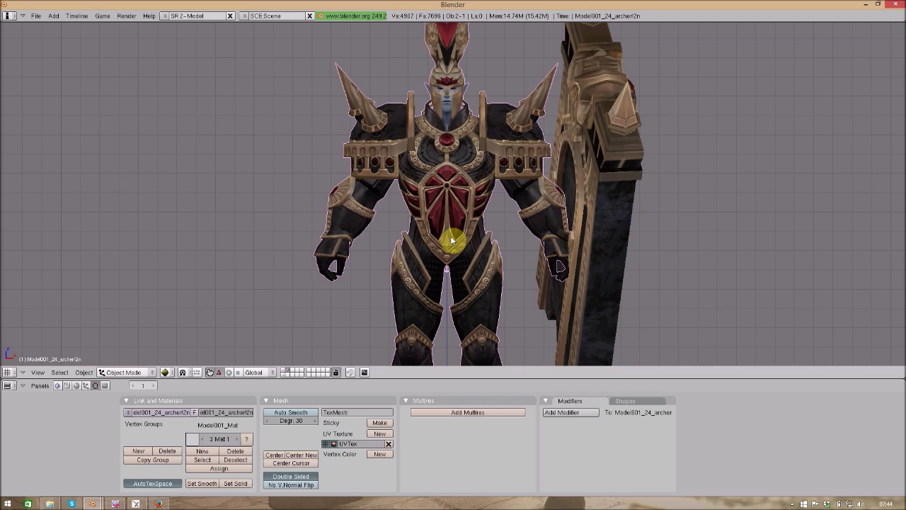
pyautogui.click(287, 370)
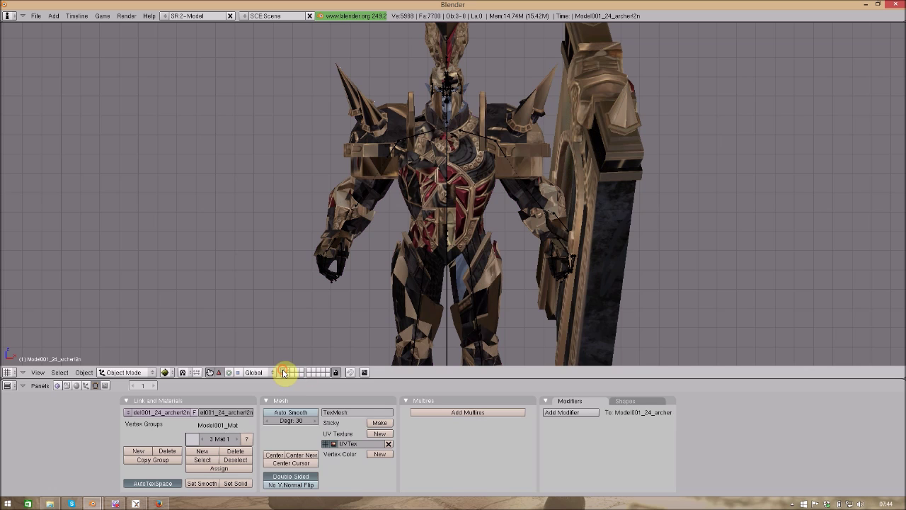
# Remove duplicate vertices from the rigged 24_archer_0.25_0_0 mesh.
pyautogui.rightClick(414, 277)
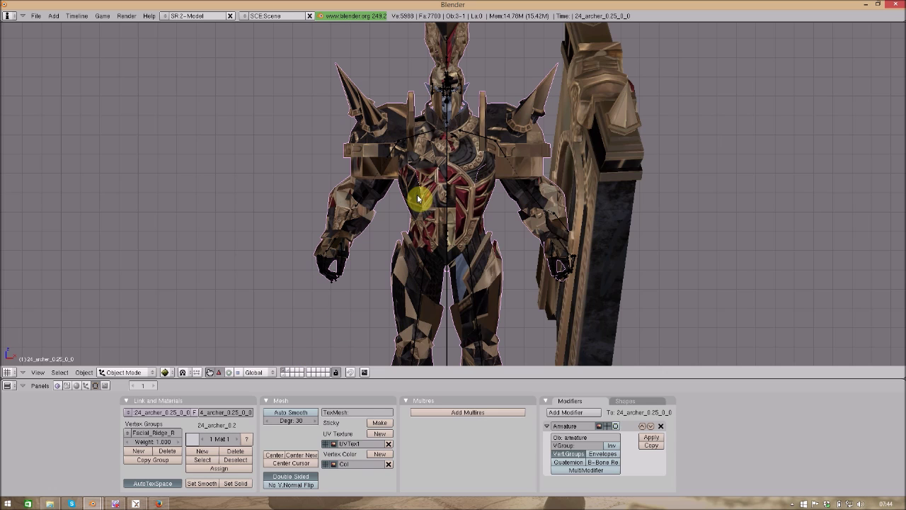
pyautogui.press('Tab')
pyautogui.click(419, 435)
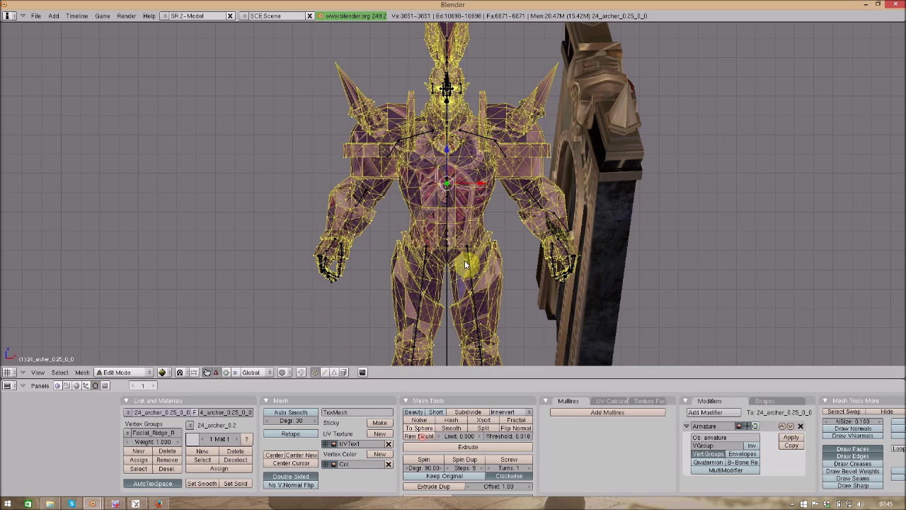
pyautogui.press('Tab')
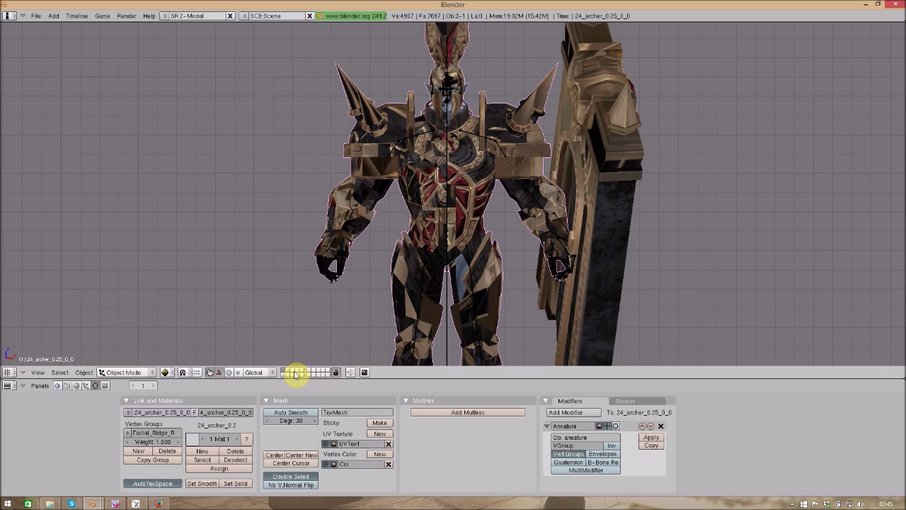
# Show both layers and select the imported and rigged meshes, with the rigged one active.
pyautogui.keyDown('shift'); pyautogui.click(296, 373); pyautogui.keyUp('shift')
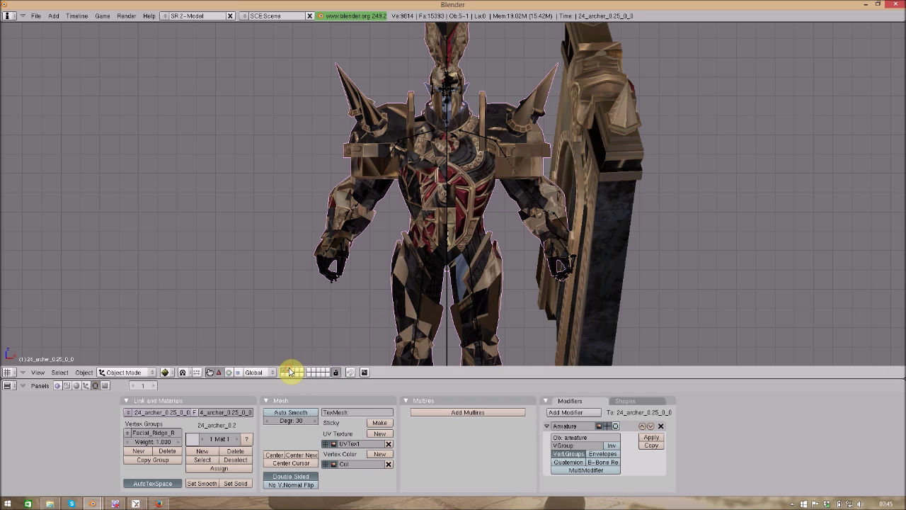
pyautogui.keyDown('shift'); pyautogui.rightClick(434, 294); pyautogui.keyUp('shift')
pyautogui.keyDown('shift'); pyautogui.rightClick(432, 294); pyautogui.keyUp('shift')
pyautogui.click(288, 373)
pyautogui.keyDown('shift'); pyautogui.click(290, 374); pyautogui.keyUp('shift')
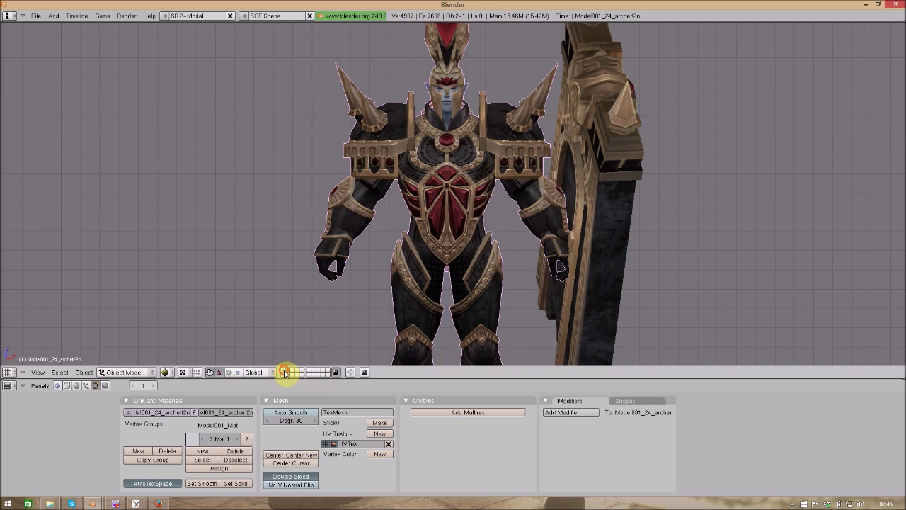
pyautogui.keyDown('shift'); pyautogui.rightClick(402, 272); pyautogui.keyUp('shift')
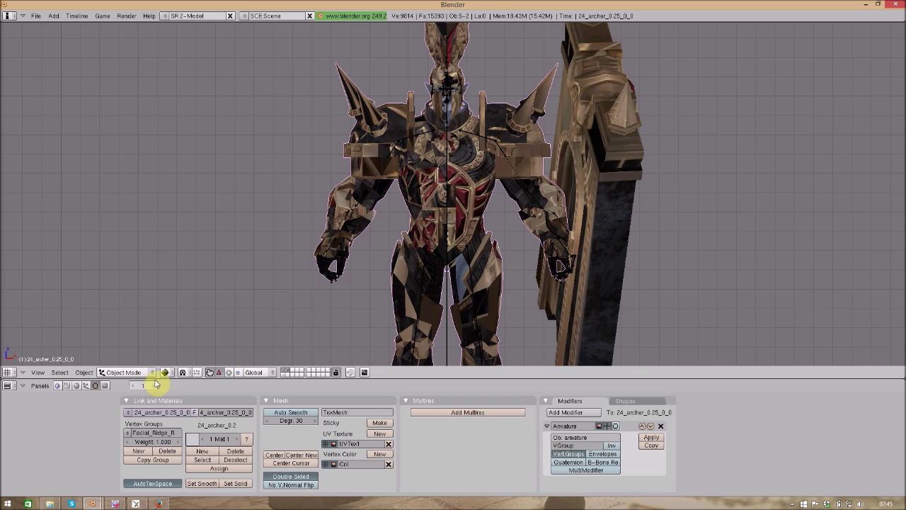
# Run the Bone Weight Copy script from the Object Scripts menu with default settings.
pyautogui.click(84, 372)
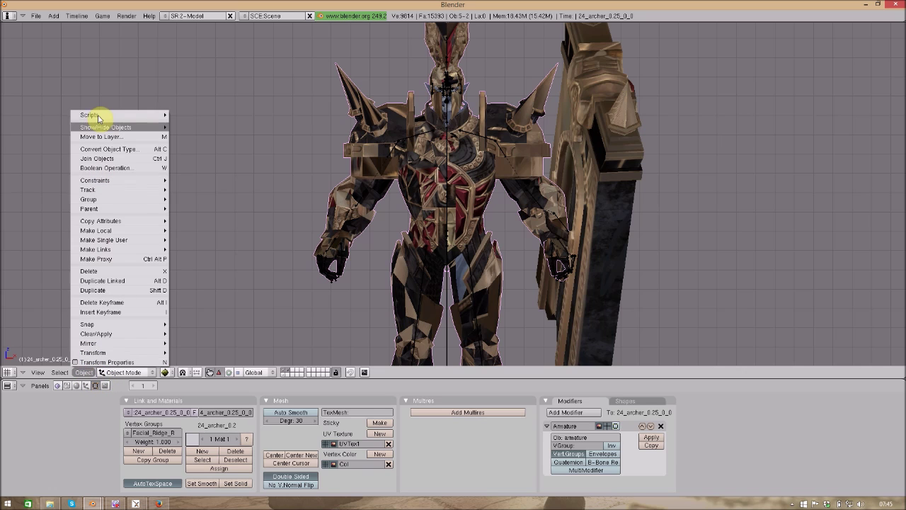
pyautogui.moveTo(106, 116)
pyautogui.click(192, 143)
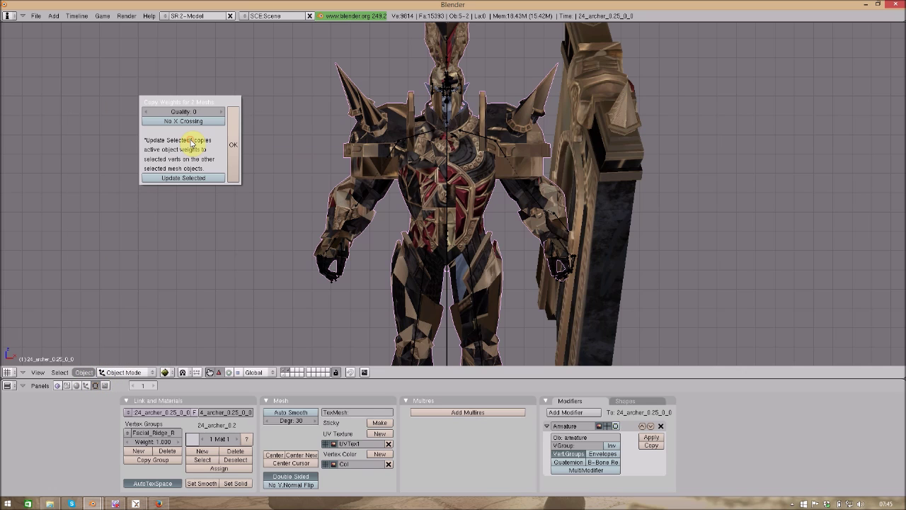
pyautogui.click(232, 144)
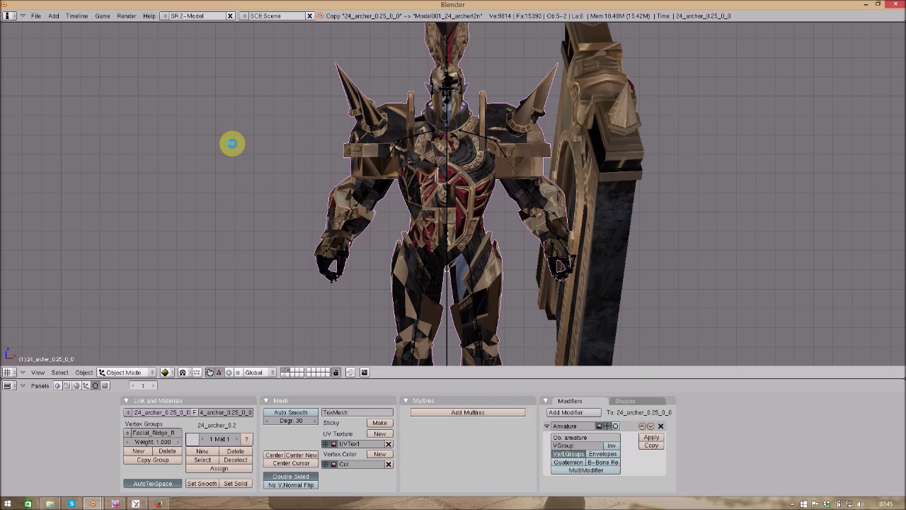